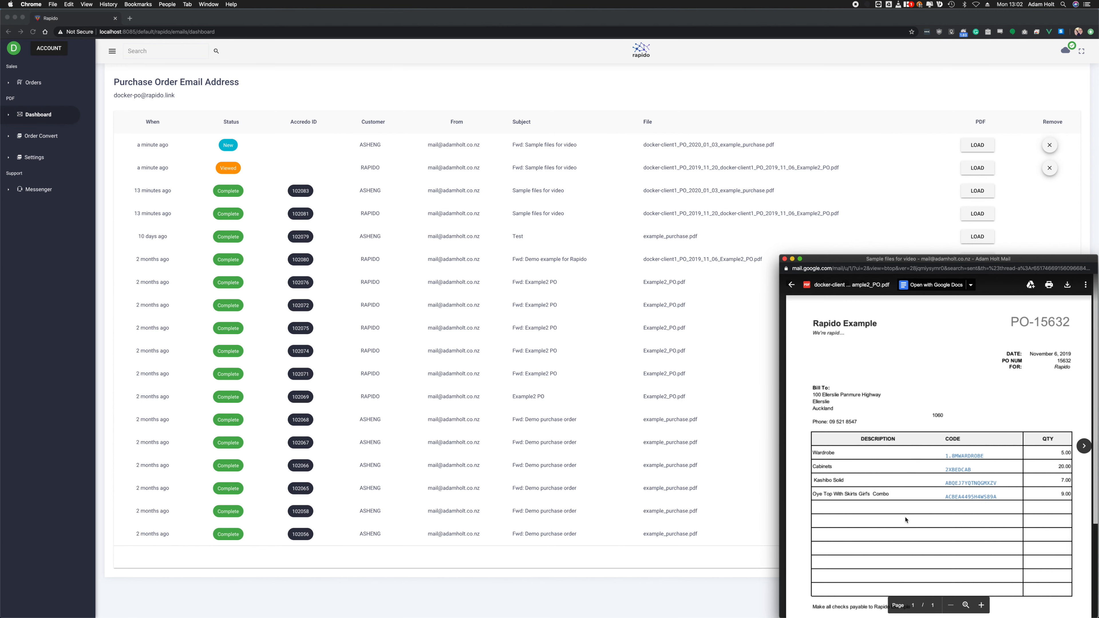
Leave the first attachment's preview and view the second purchase order PDF attached to the forwarded email
click(792, 285)
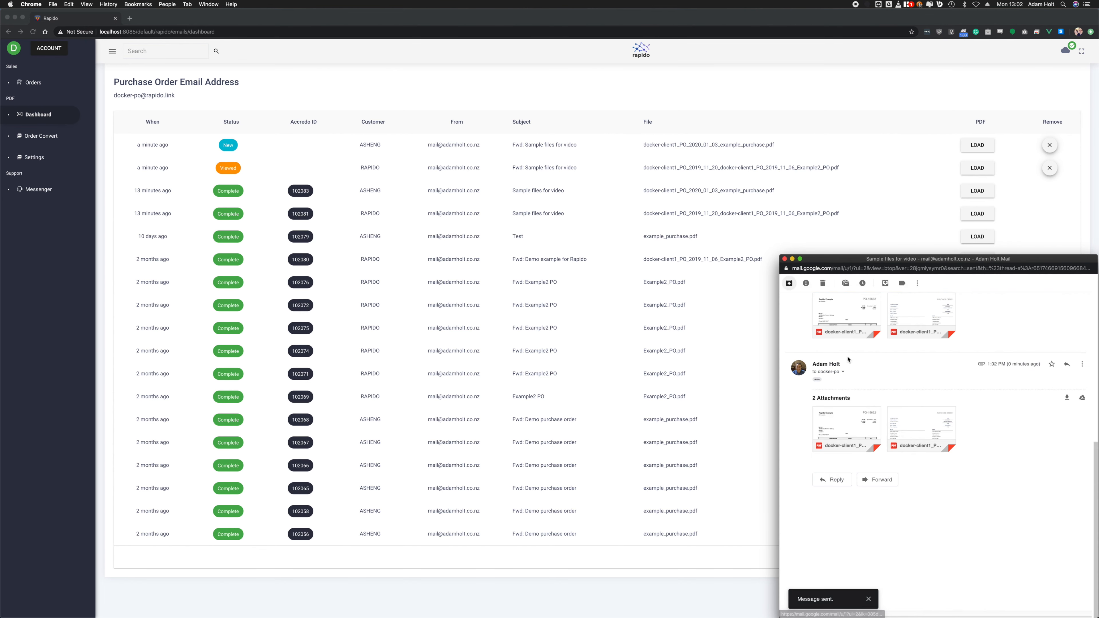
click(925, 430)
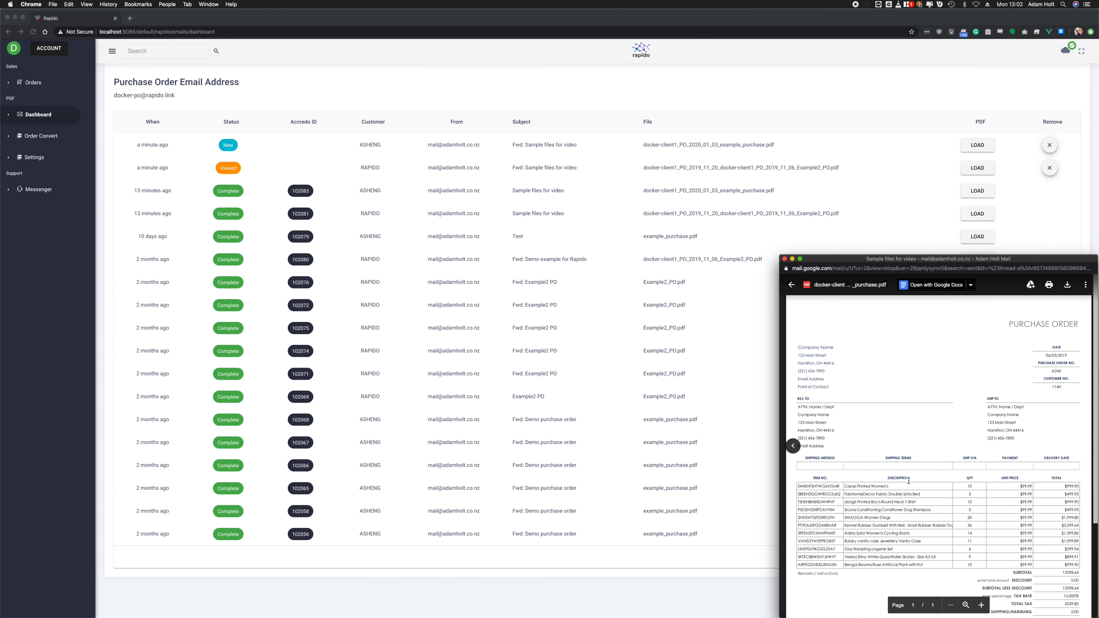
scroll(909, 481, down, 1)
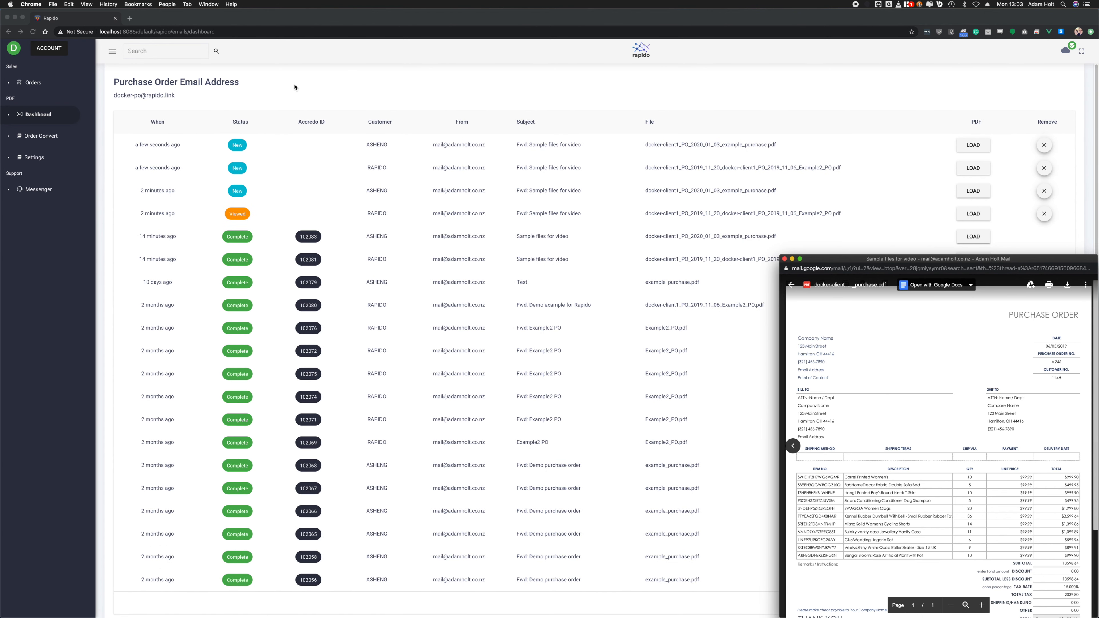
Switch to the Rapido dashboard, load the newest RAPIDO purchase order PDF, and review its order details and the customer choices
click(295, 87)
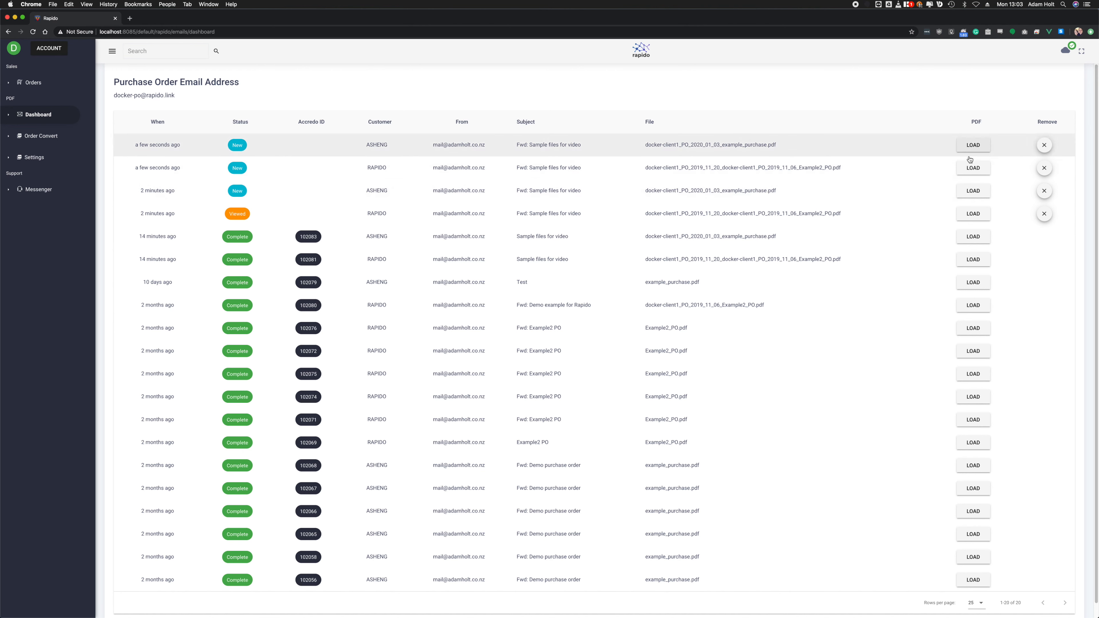
click(972, 171)
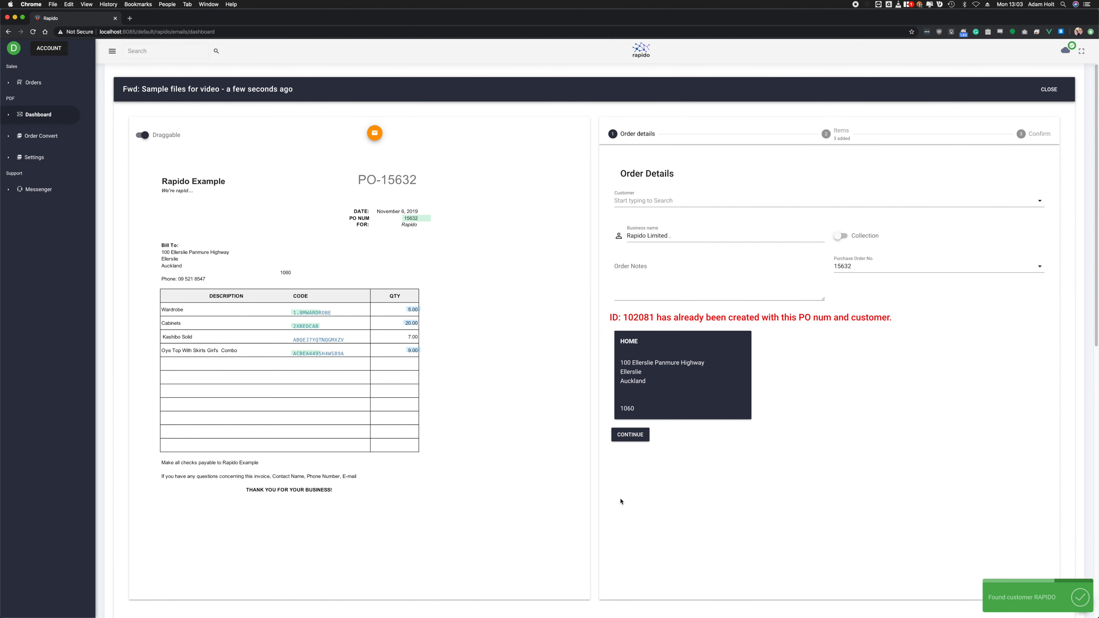
scroll(649, 502, down, 5)
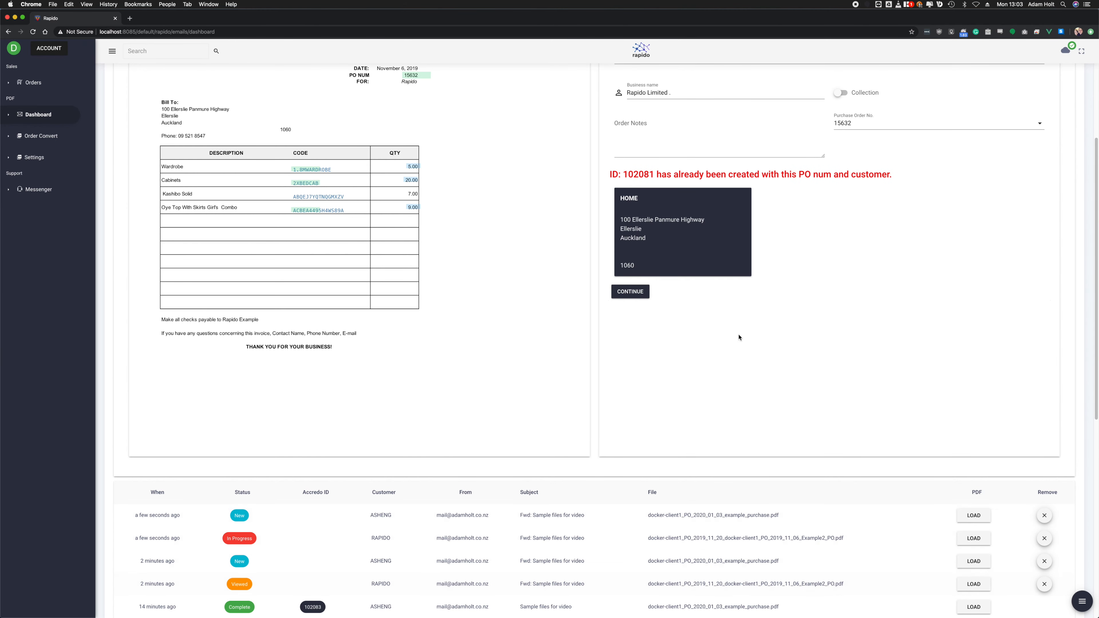
scroll(740, 337, up, 5)
click(641, 200)
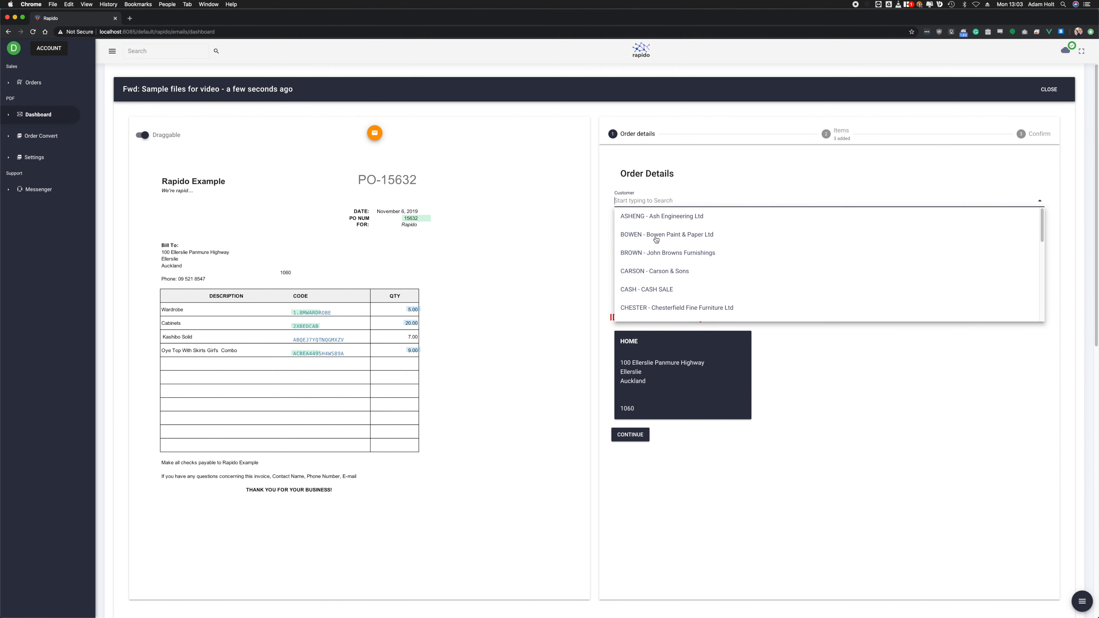
click(782, 377)
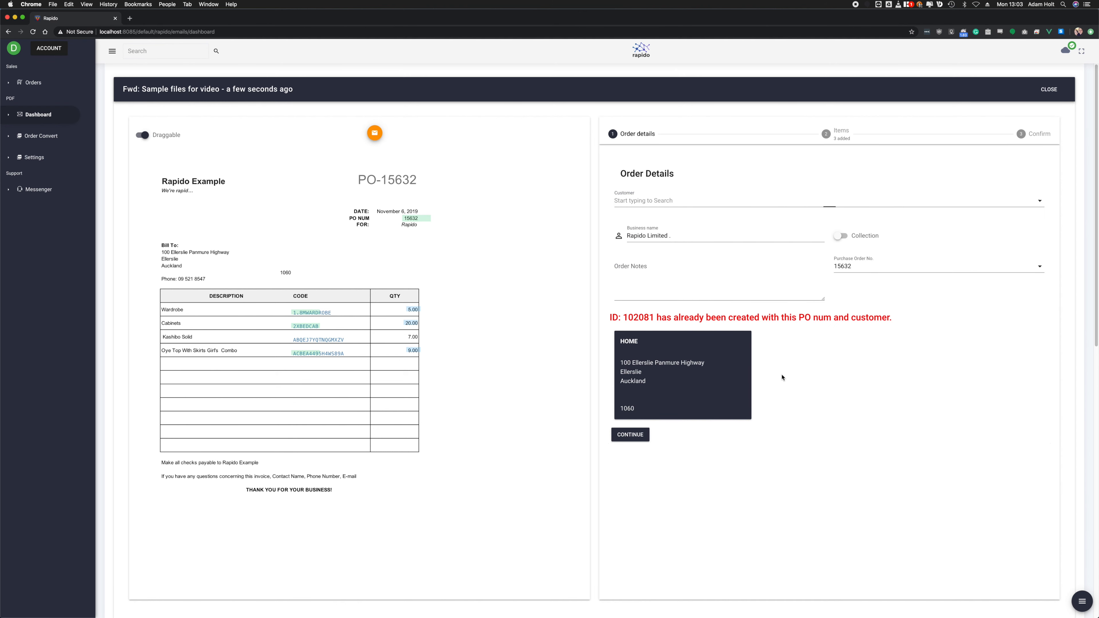
Add the order note "Demo notes." and continue to the order's items
click(683, 279)
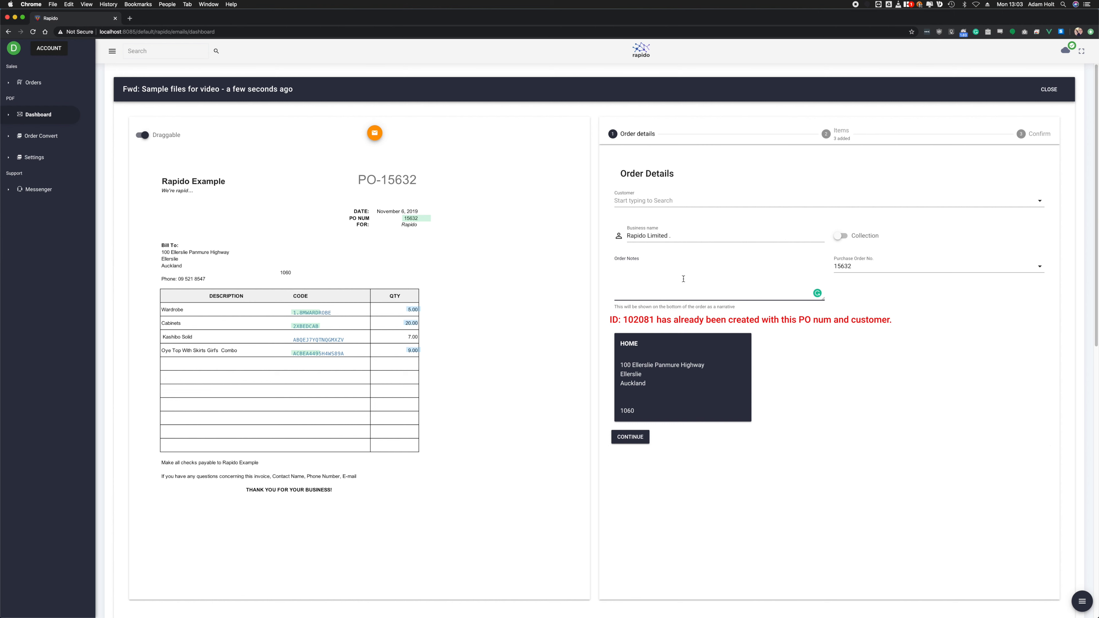
text(Demo notes.)
click(638, 439)
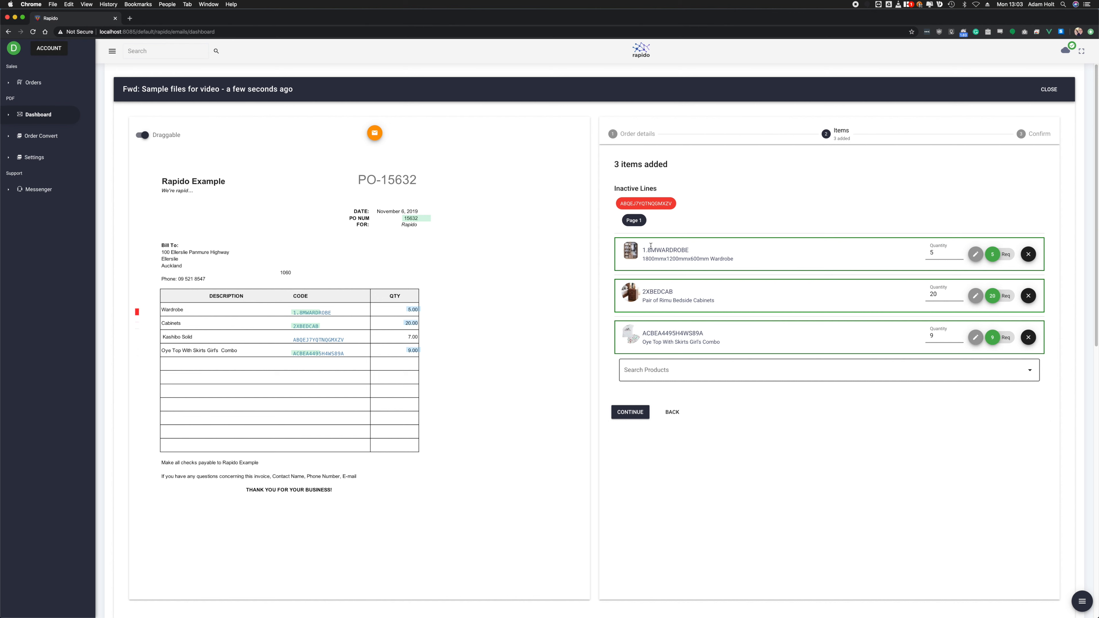
Move ACBEA4495H4WS89A above 2XBEDCAB and add product SHIE5QEZYYZHAAWJ, the green Ganesha statue, by searching for "green"
drag(741, 338, 735, 288)
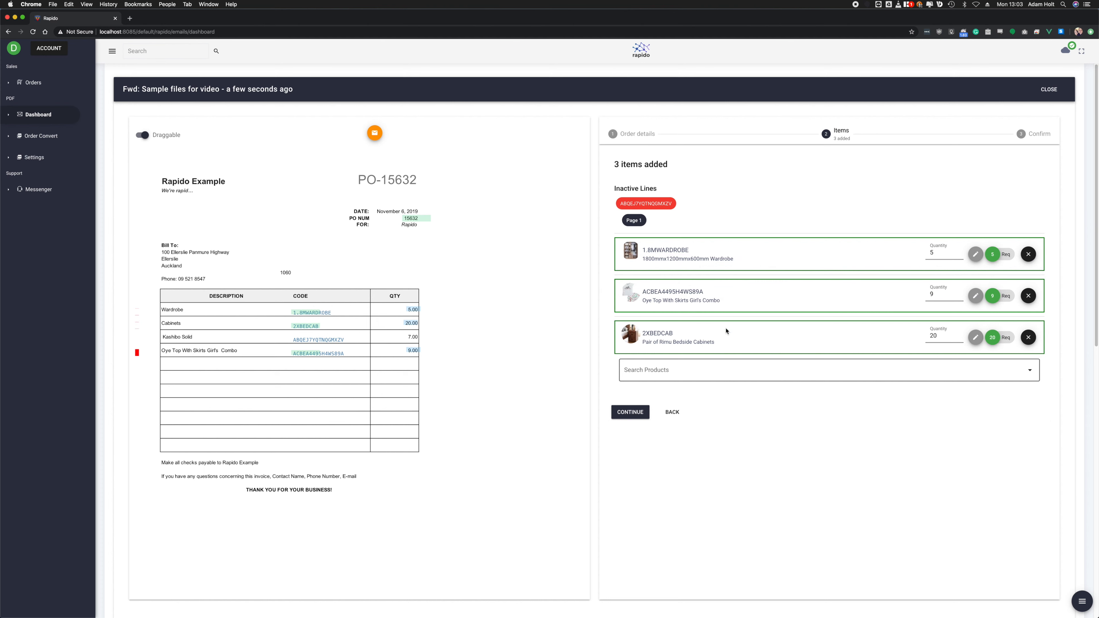
click(700, 368)
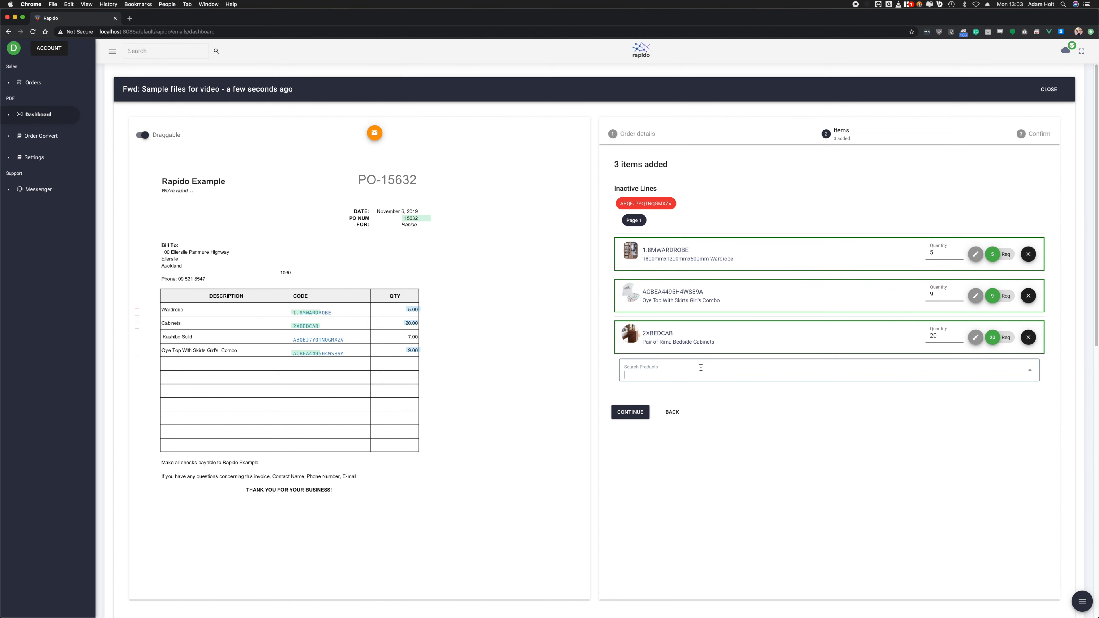
text(green)
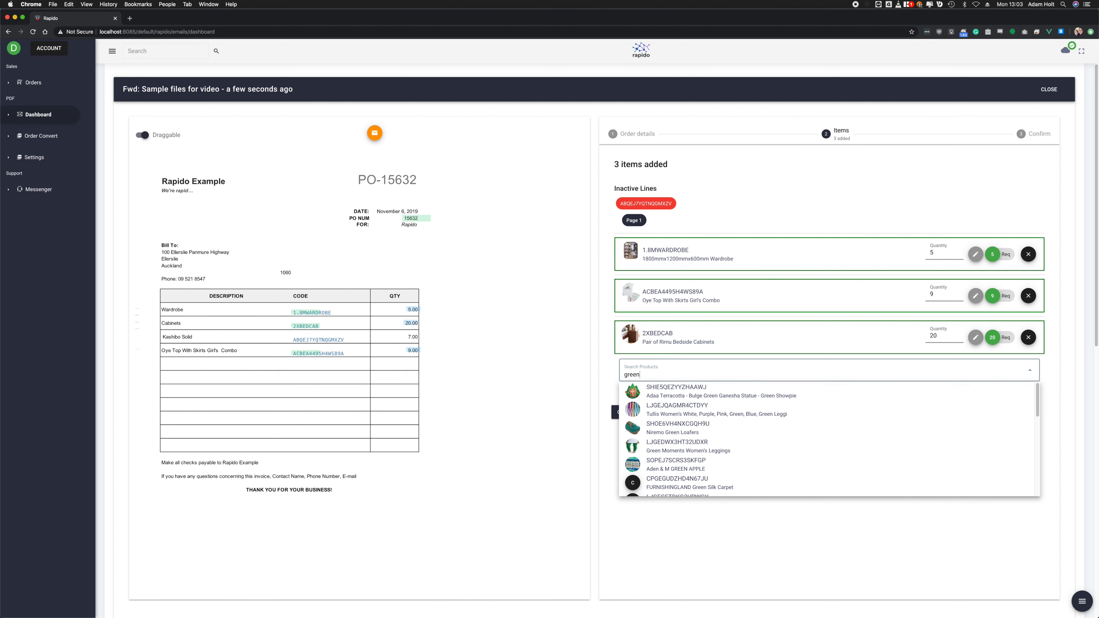
click(709, 391)
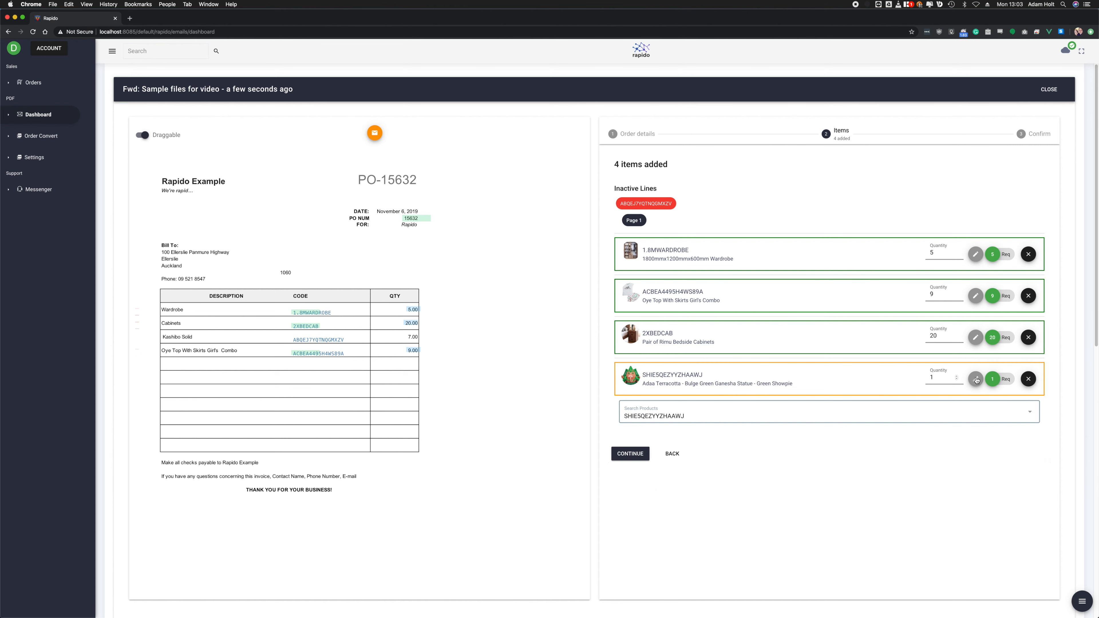
Set the Ganesha statue line's quantity to 5 and attach the line note "Added line manually."
click(942, 379)
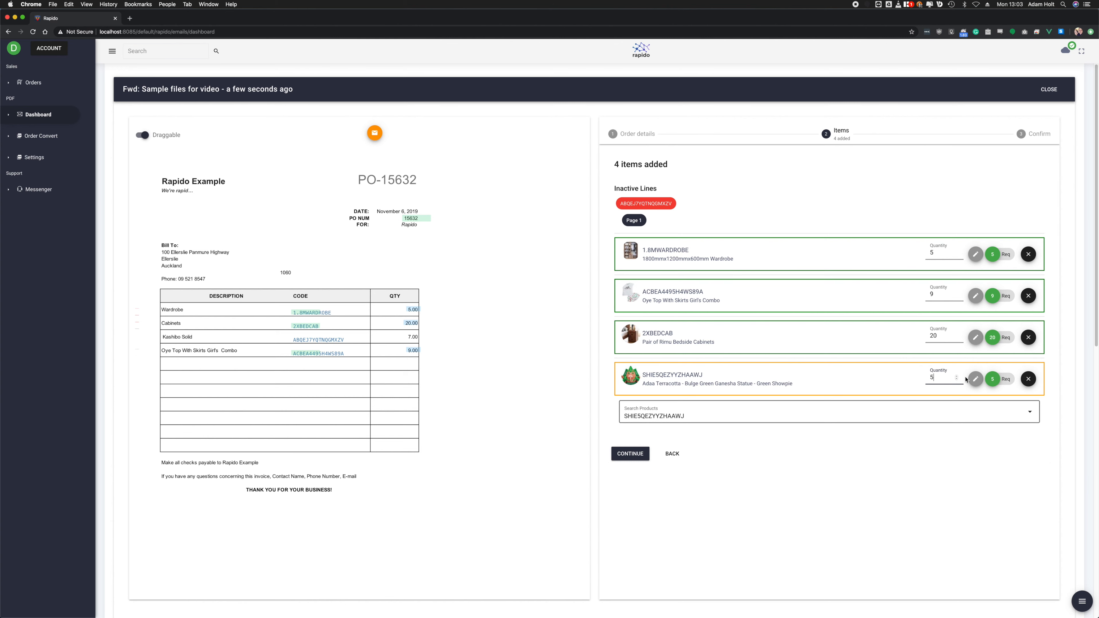
click(978, 380)
click(314, 326)
text(Add)
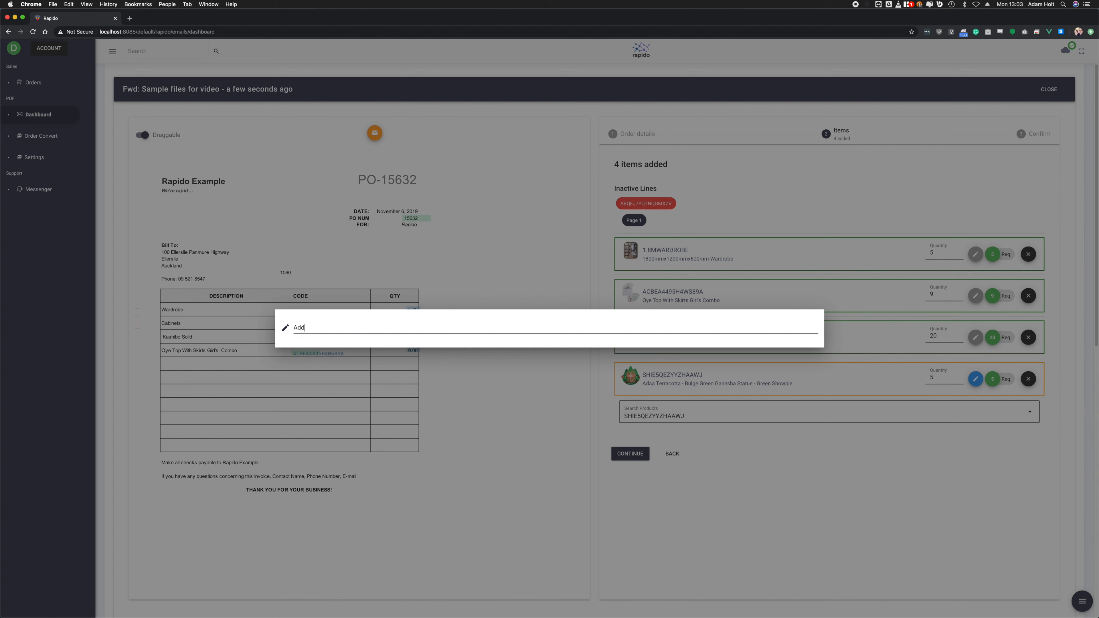
text(ed line manually.)
click(823, 468)
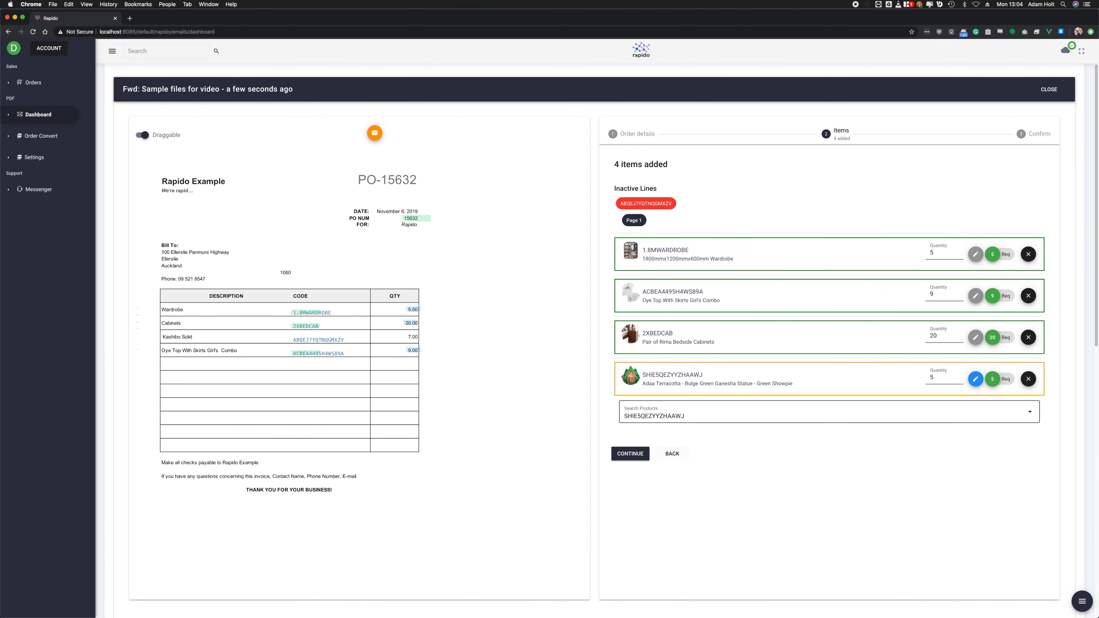
Continue to the confirmation stage and create the RAPIDO order
click(638, 455)
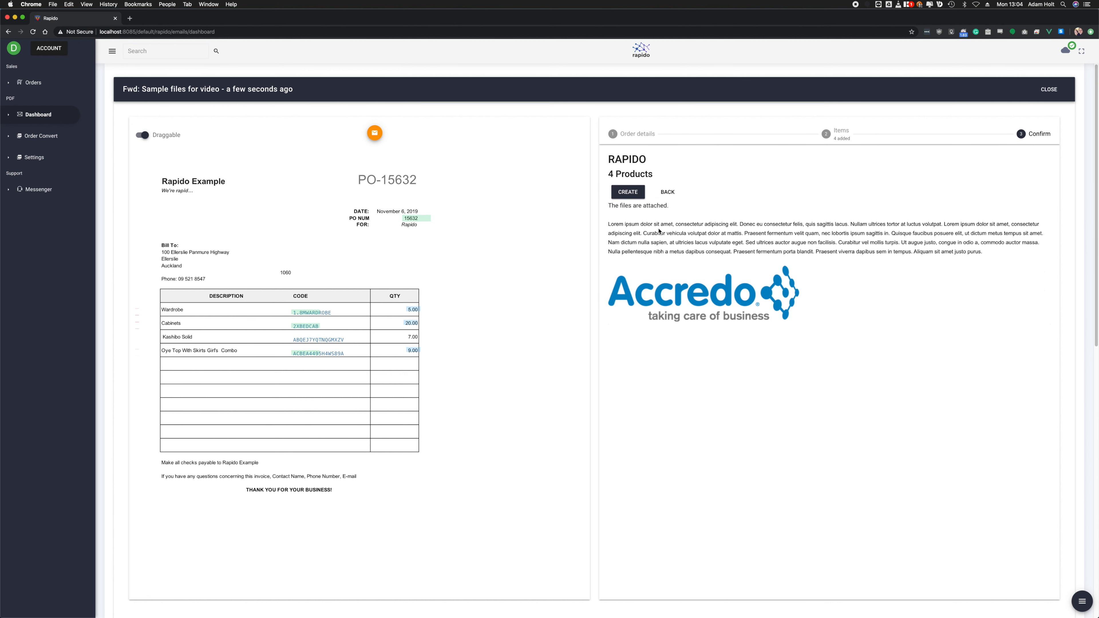
click(633, 195)
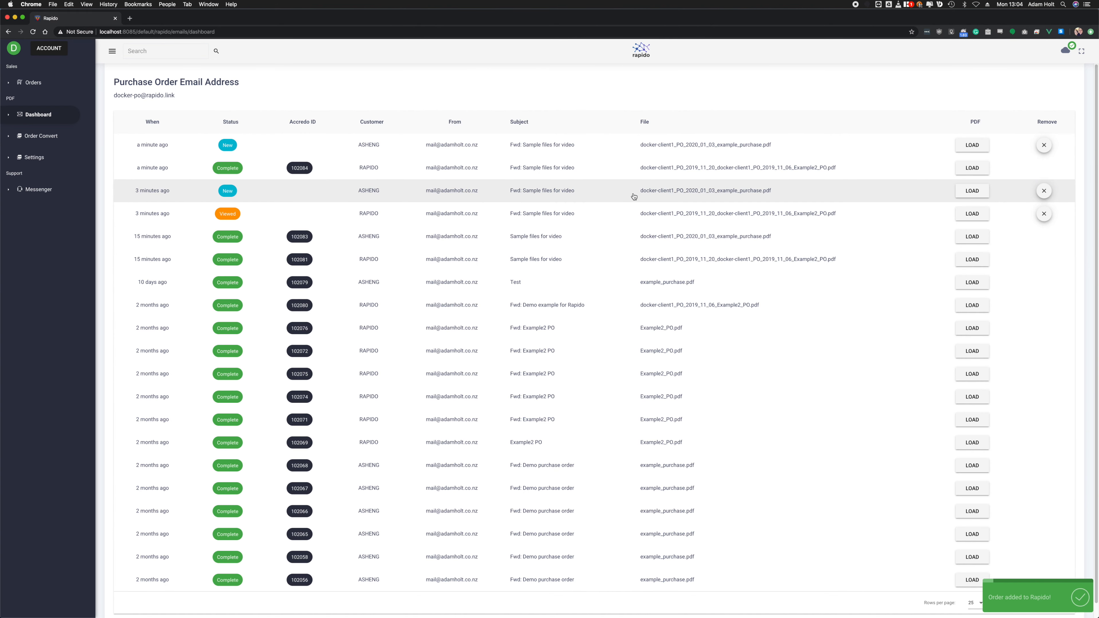
Expand the newly created RAPIDO order and examine its details, products, manual line note and order notes
click(305, 171)
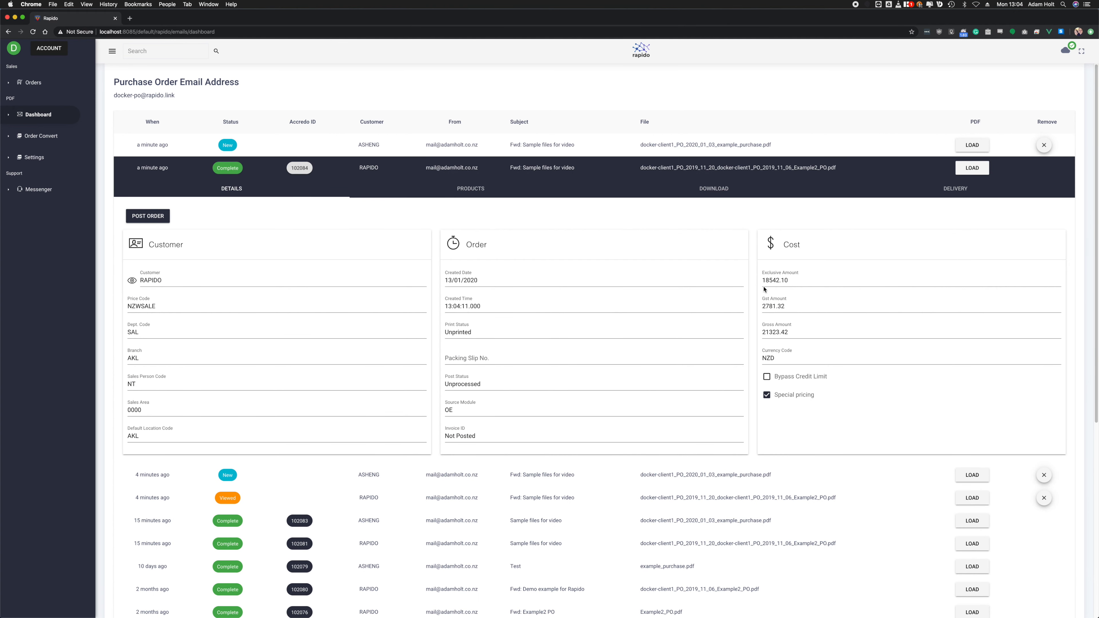
click(470, 188)
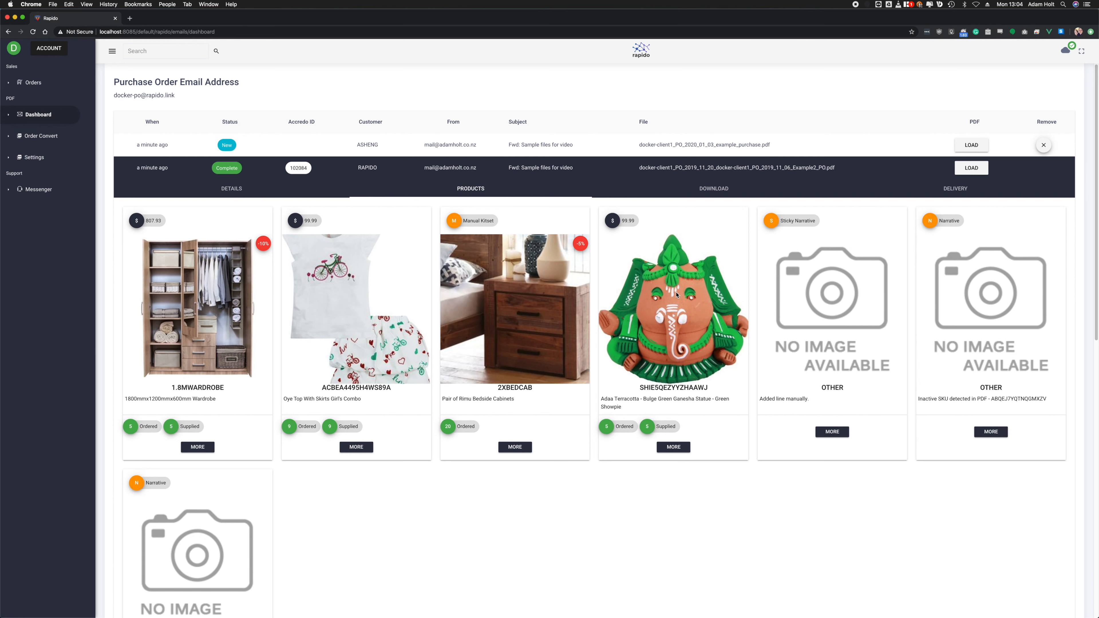
drag(809, 399, 760, 399)
scroll(267, 530, down, 3)
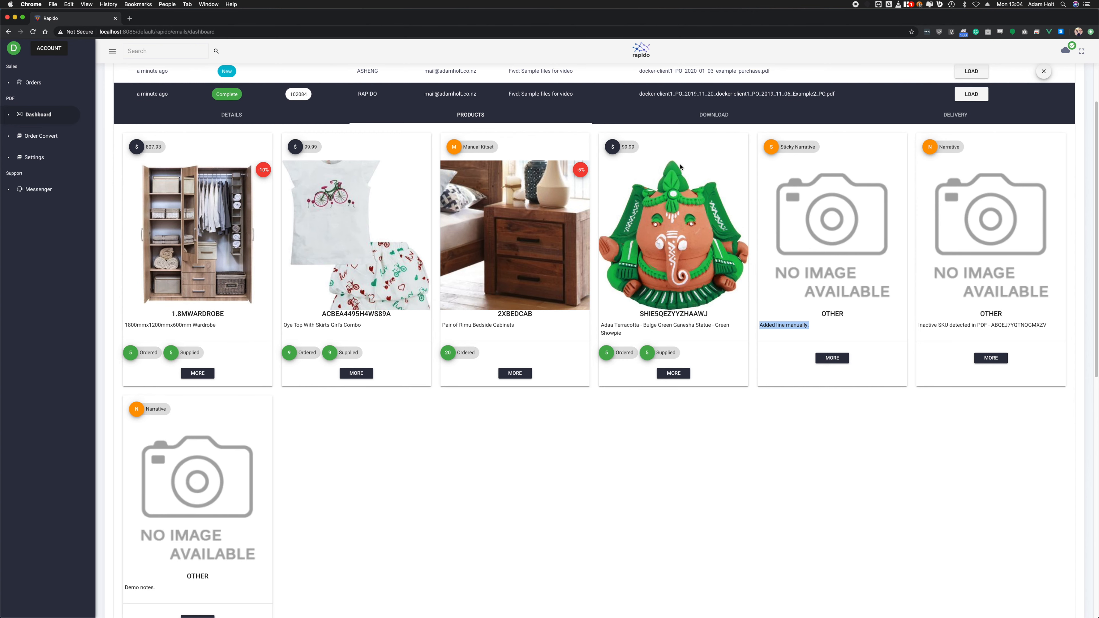
Download the original purchase order PDF from the expanded RAPIDO order and open the downloaded file
click(720, 122)
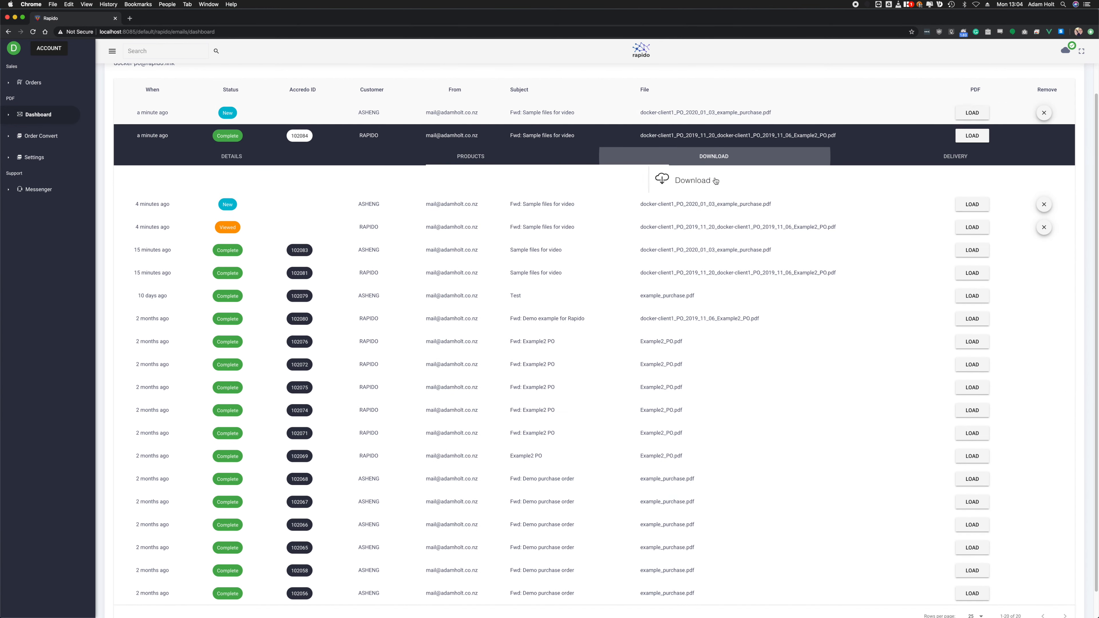
double_click(176, 213)
click(960, 213)
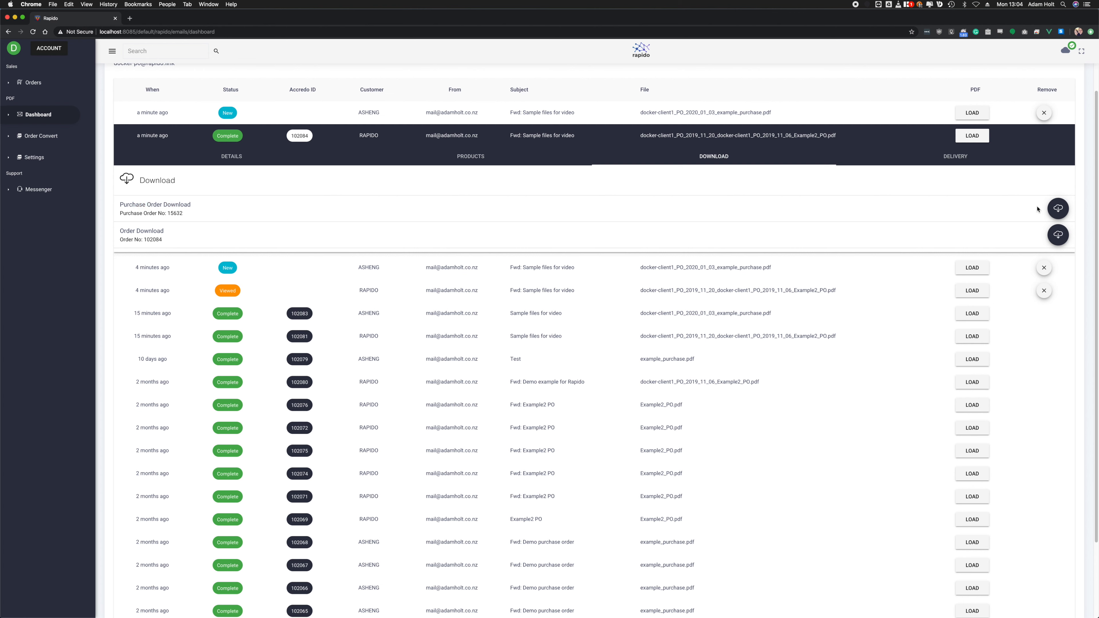
click(1056, 209)
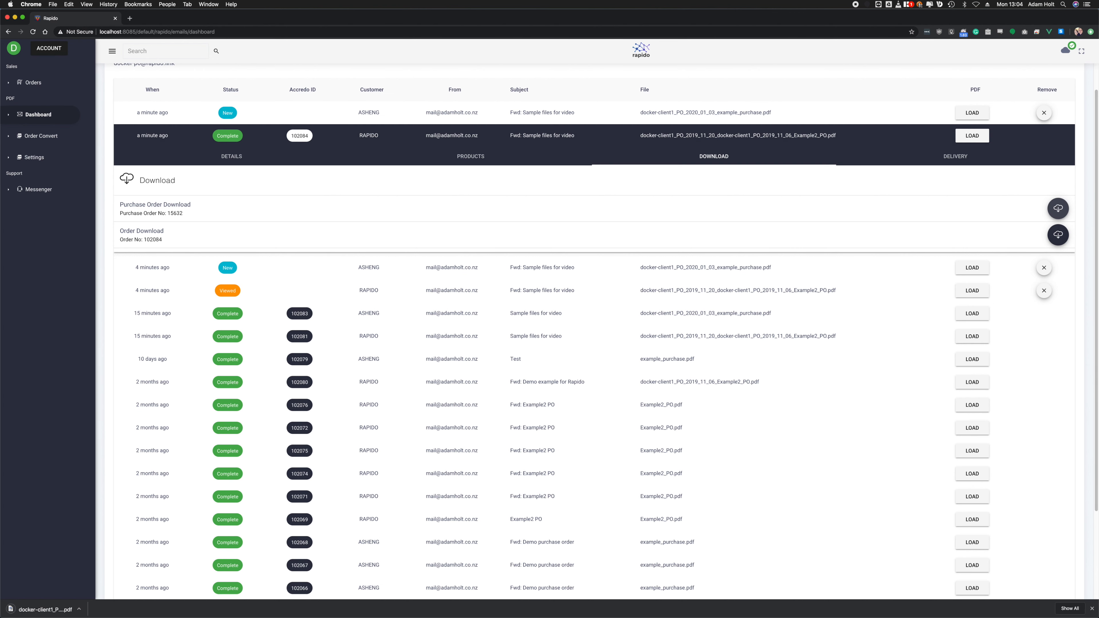
click(40, 610)
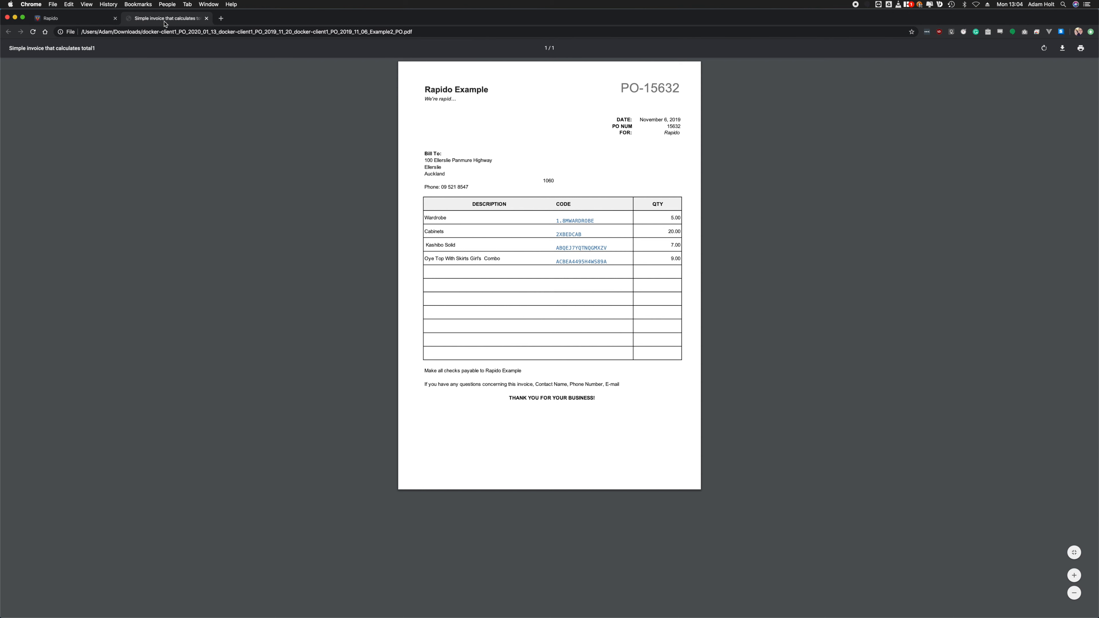
Close the downloaded PDF and collapse the expanded RAPIDO order in the dashboard list
key(super+w)
scroll(234, 243, up, 2)
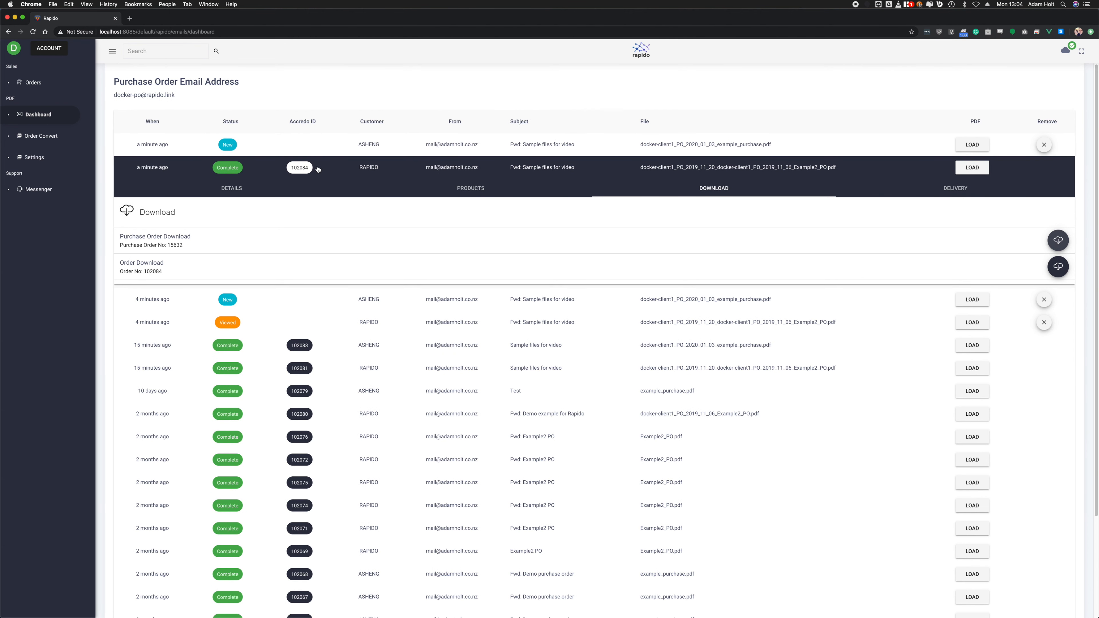
click(450, 168)
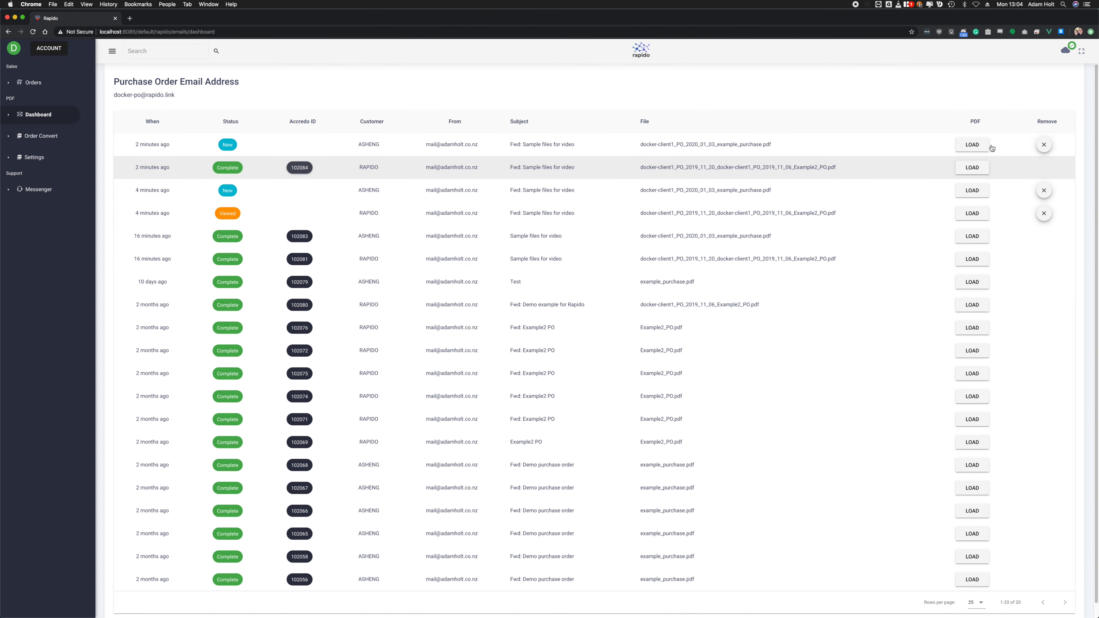
Load the newest ASHENG purchase order PDF and examine its extracted items, prices and quantities
click(972, 144)
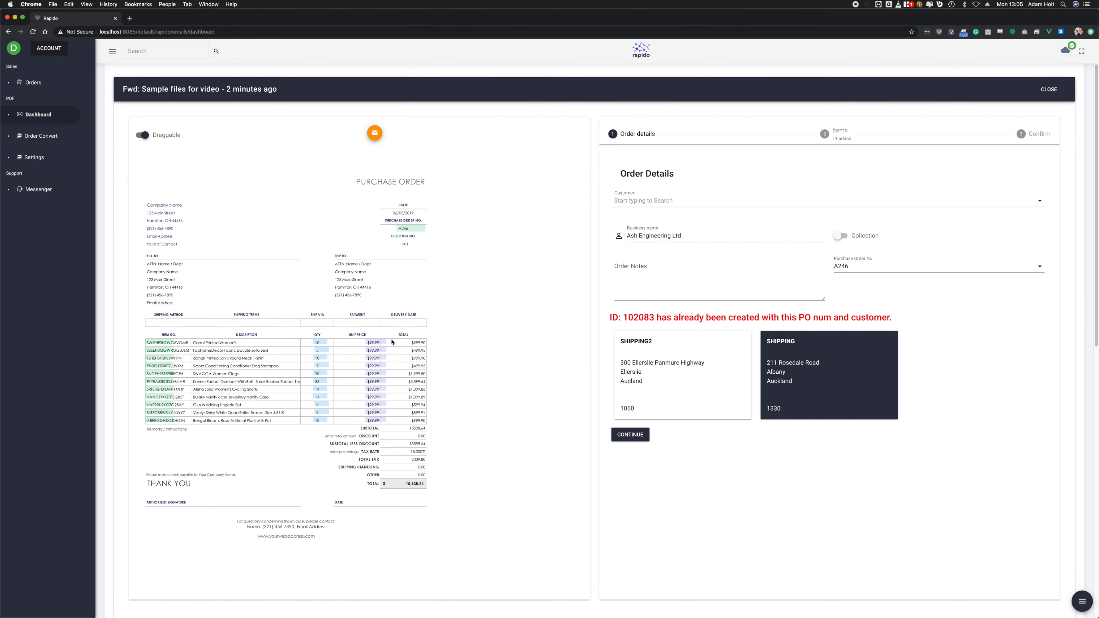
click(791, 137)
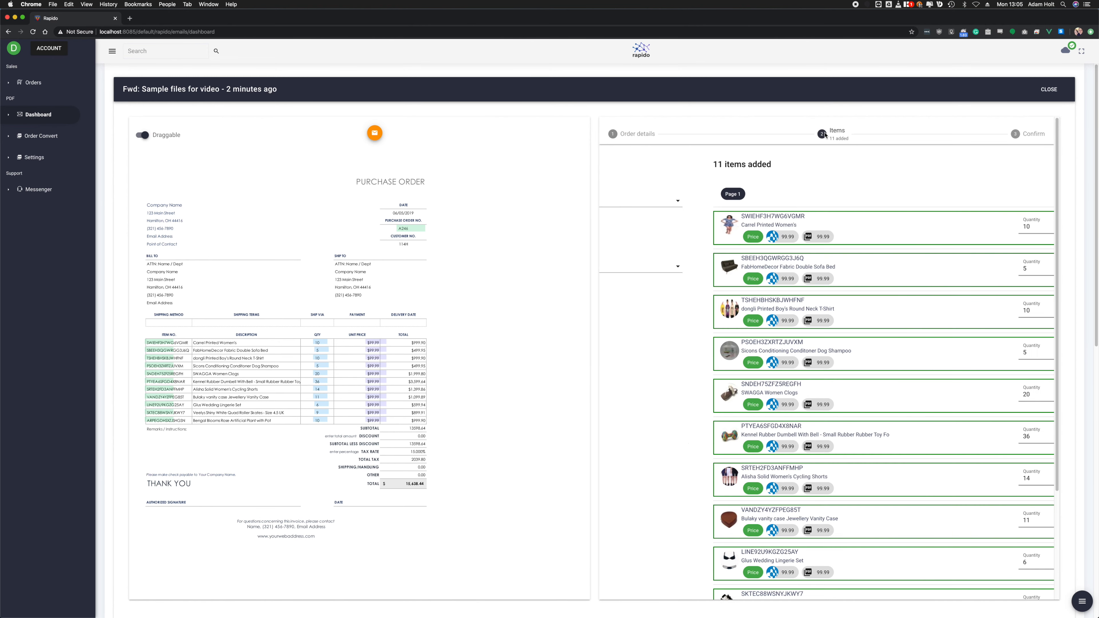
scroll(787, 228, down, 3)
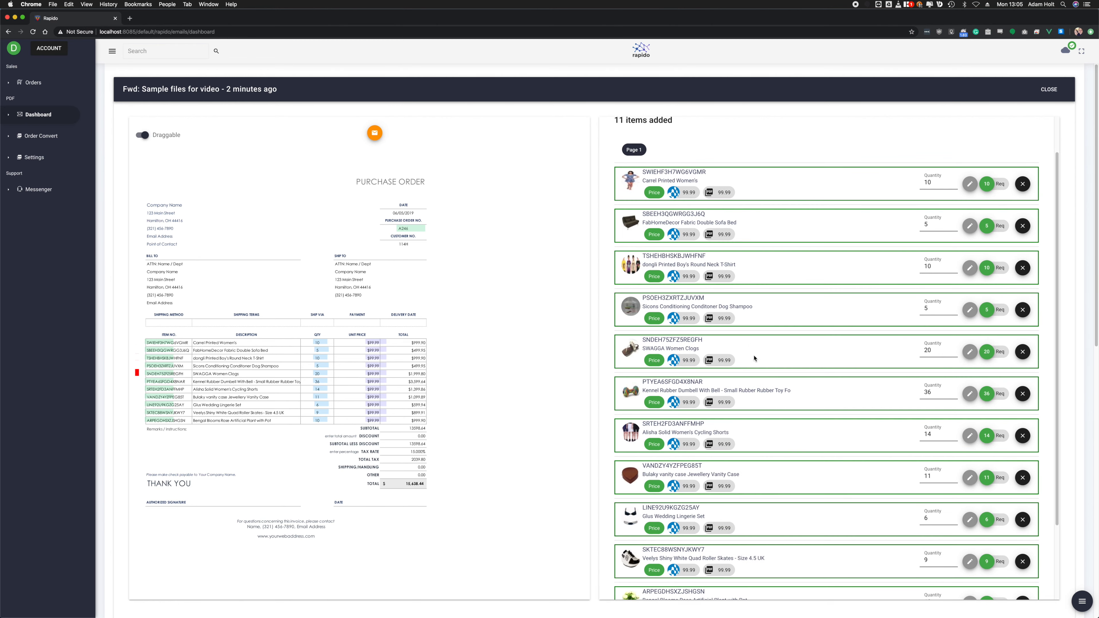
scroll(741, 461, down, 1)
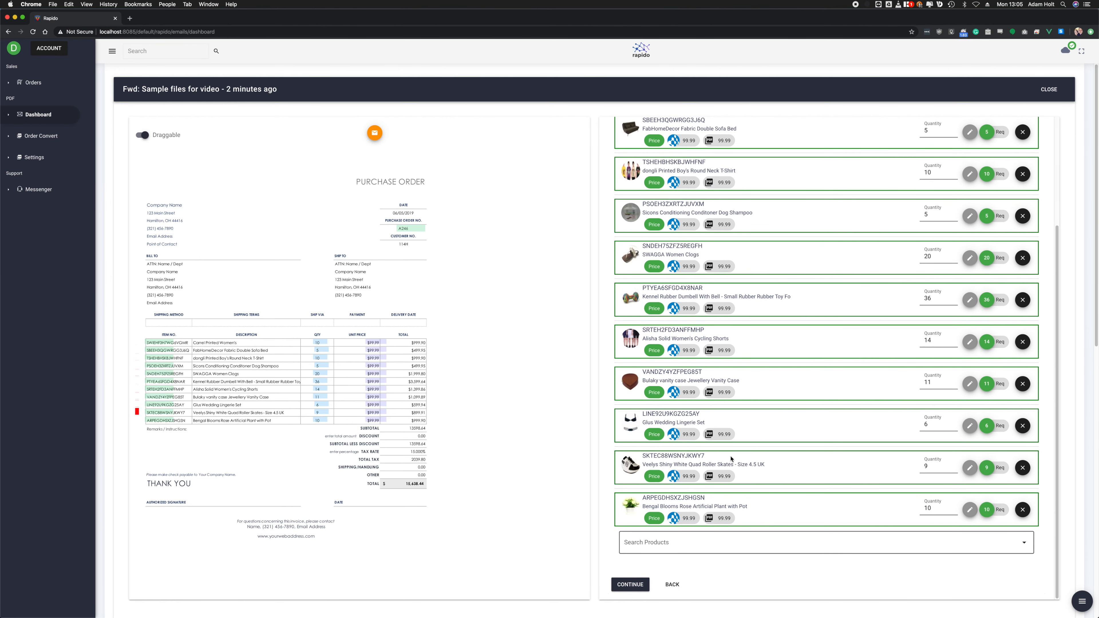
Upload the newly downloaded Example2_PO PDF from the Downloads folder to the Order Convert page for extraction
click(41, 136)
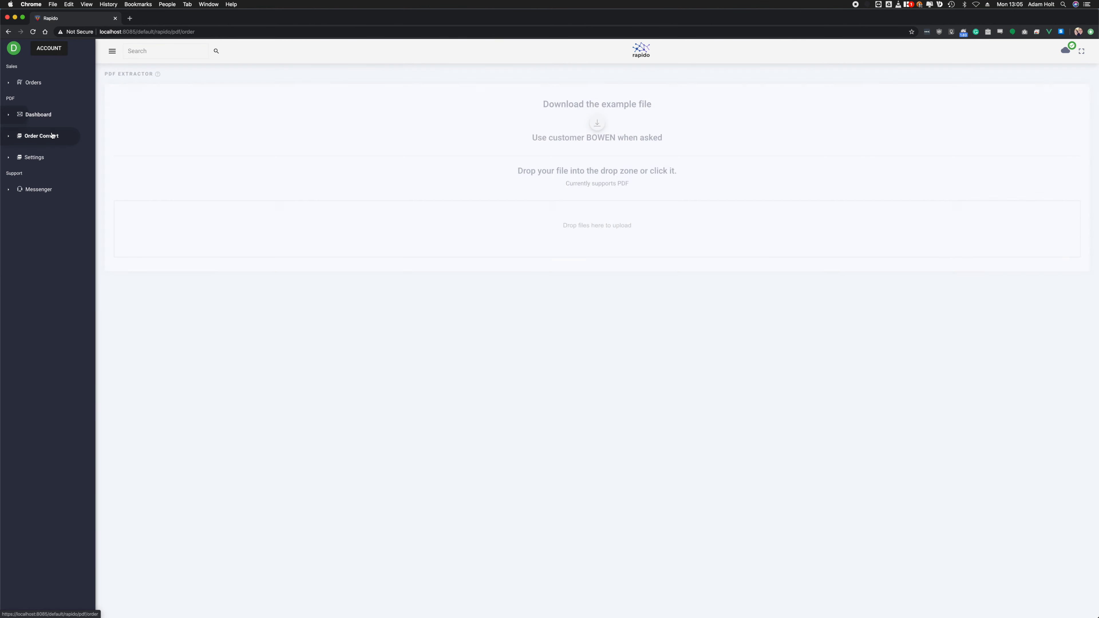
click(598, 232)
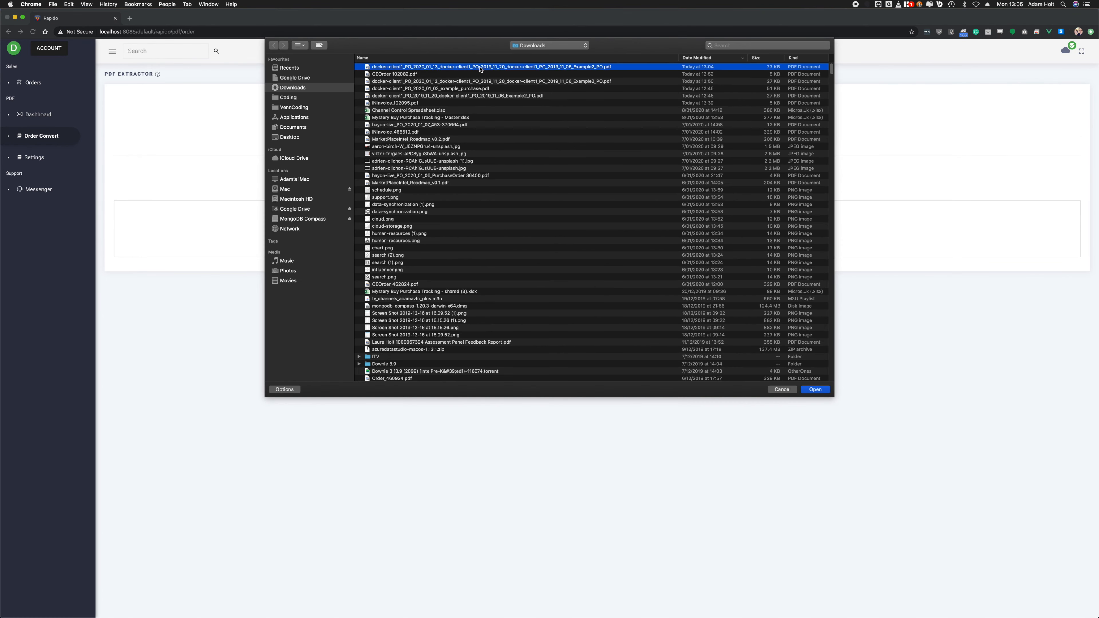
double_click(477, 67)
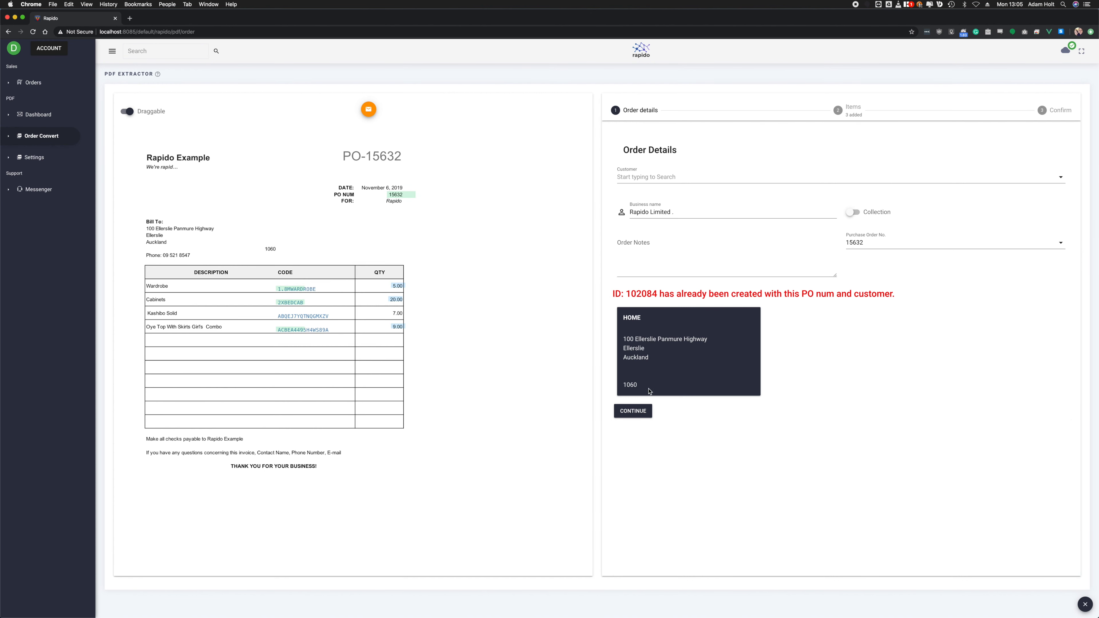
Add product CAGEYUXVHFYNCAYD to the extracted items by searching "red", with a quantity of 10, and create the order
click(633, 410)
click(671, 346)
text(red)
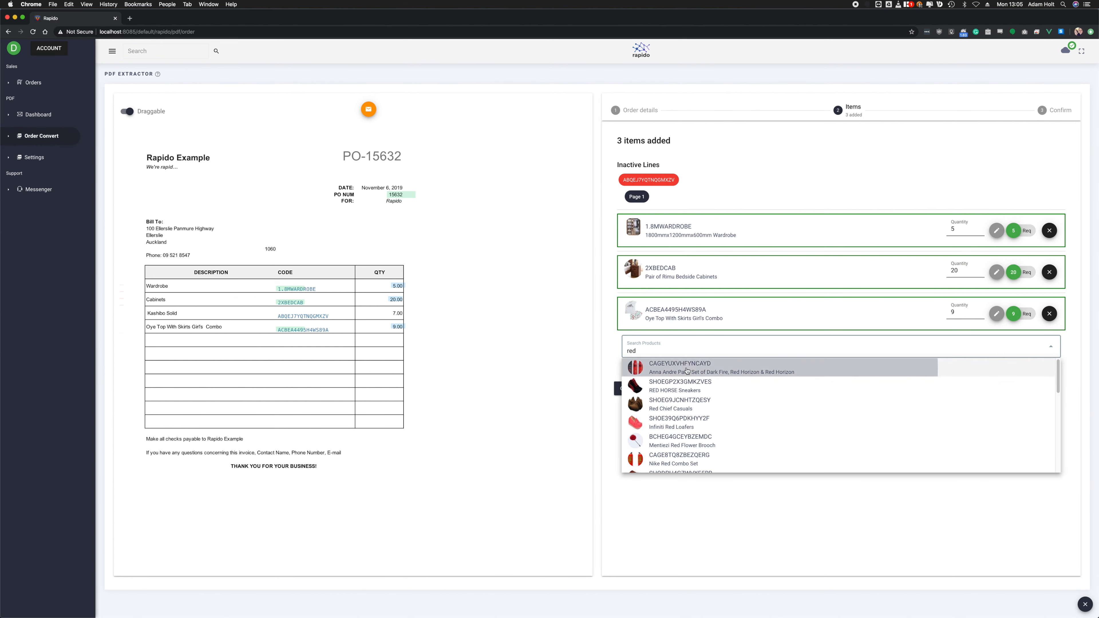
click(685, 369)
text(0)
click(634, 430)
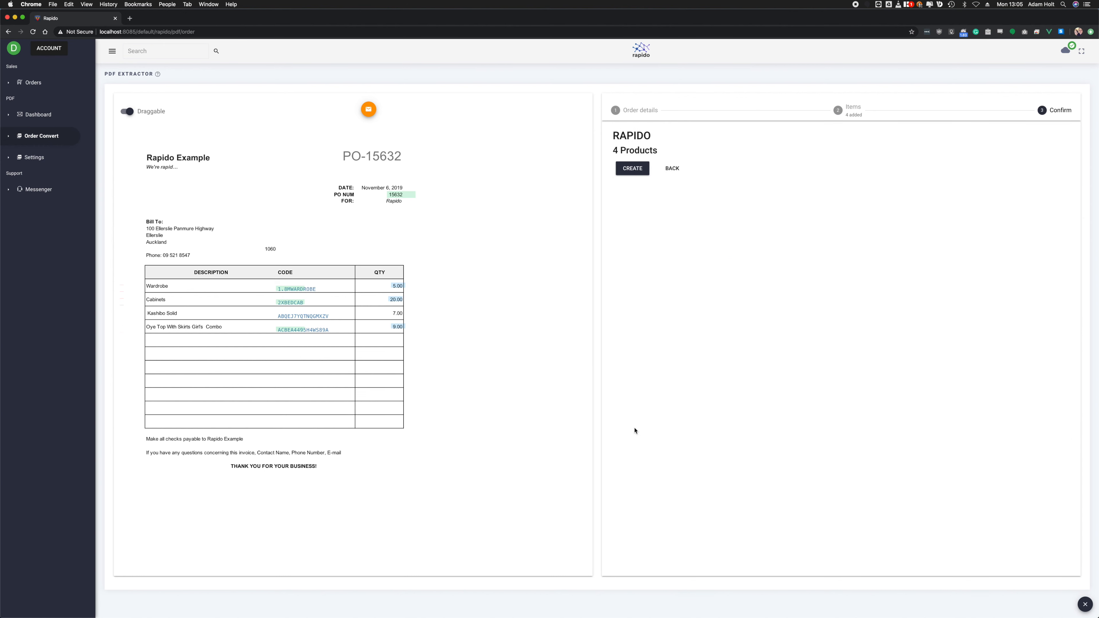
click(638, 173)
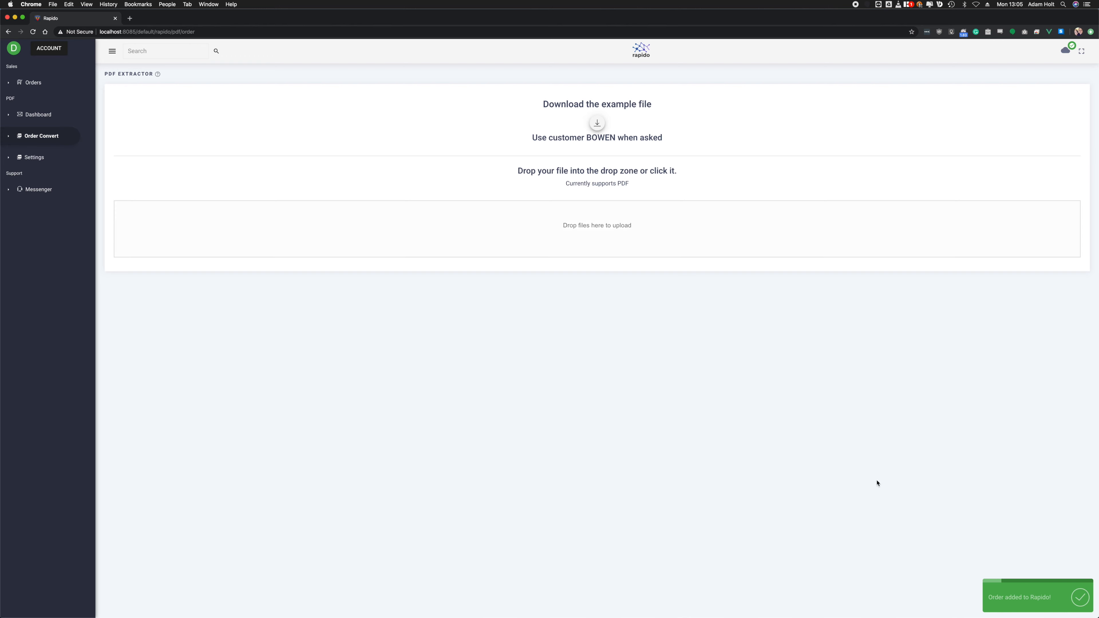
Open the Orders list and remove the CHESTER customer filter so that orders from every customer are listed
click(30, 89)
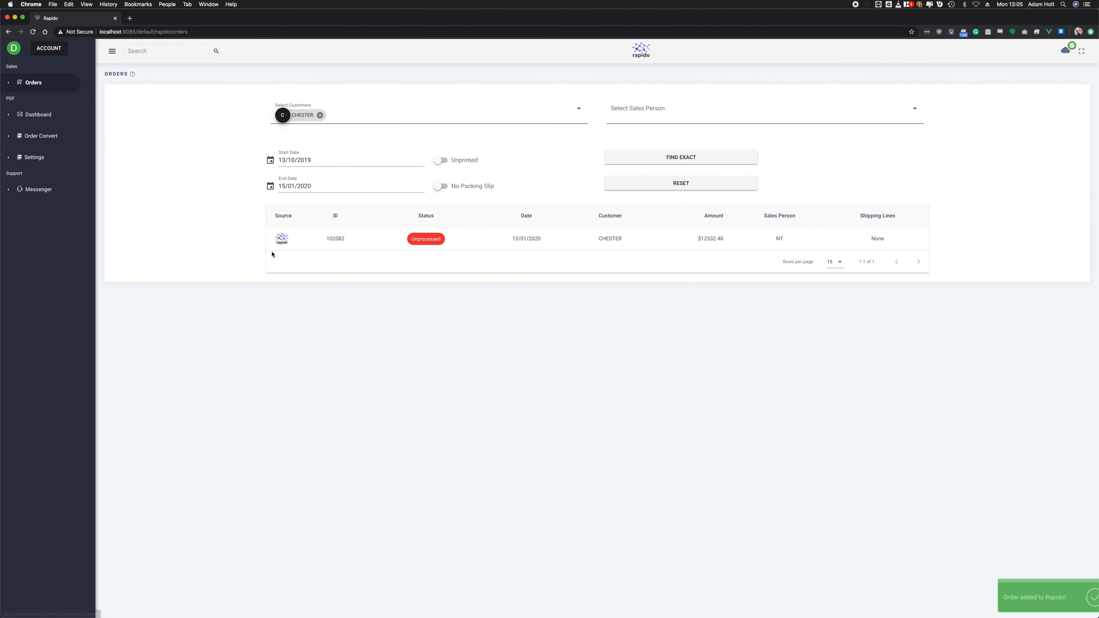
click(320, 115)
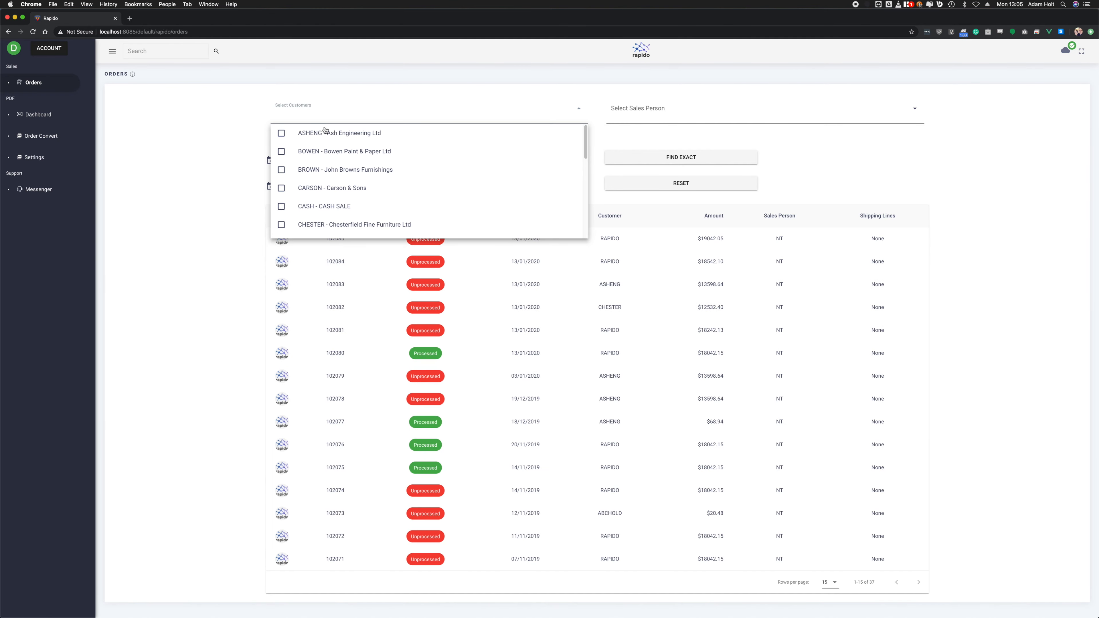
click(201, 214)
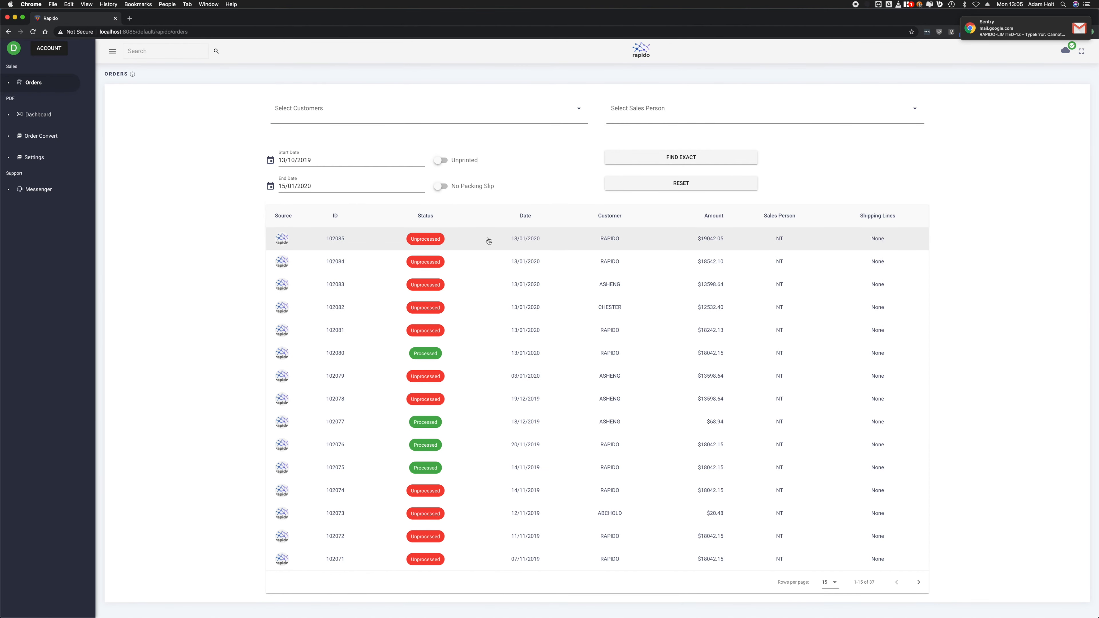
Expand the newest RAPIDO order and review its details, products and available downloads
click(486, 241)
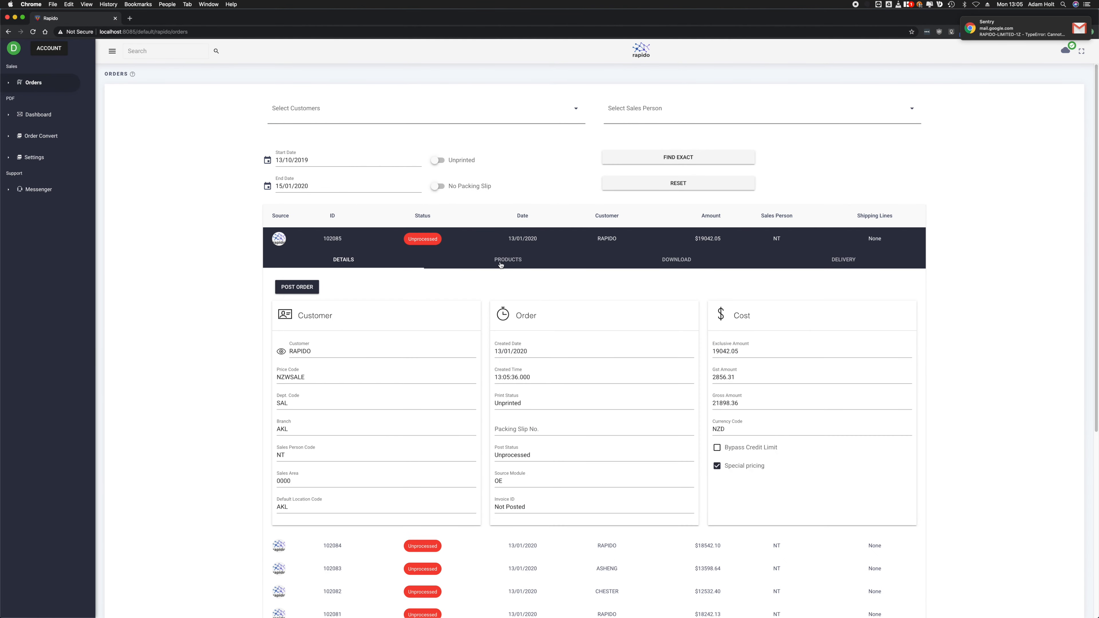
click(501, 265)
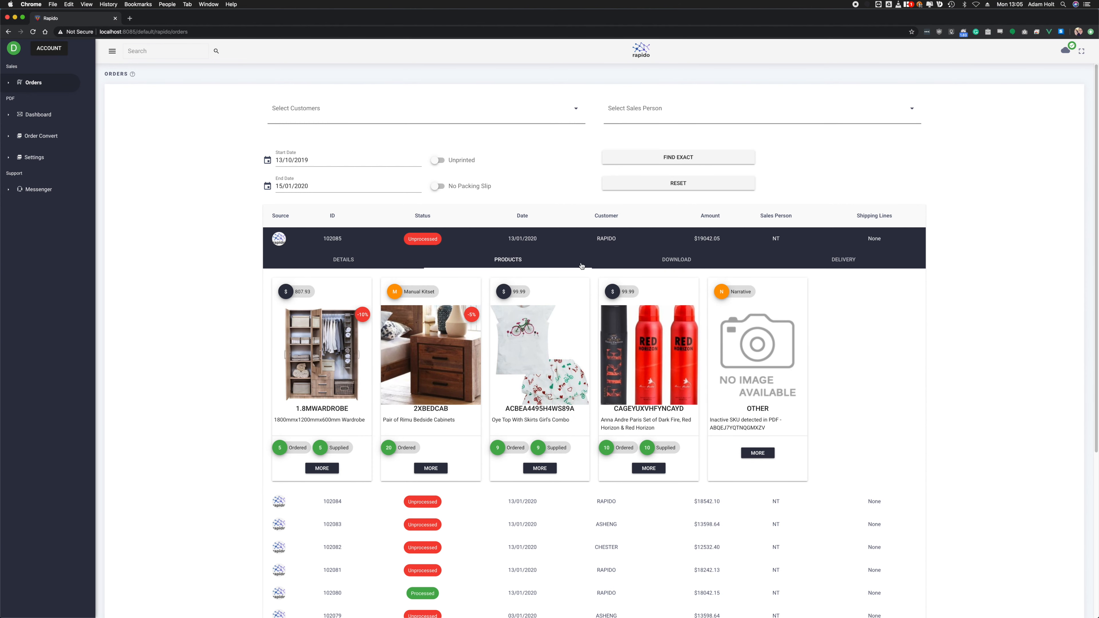
click(653, 262)
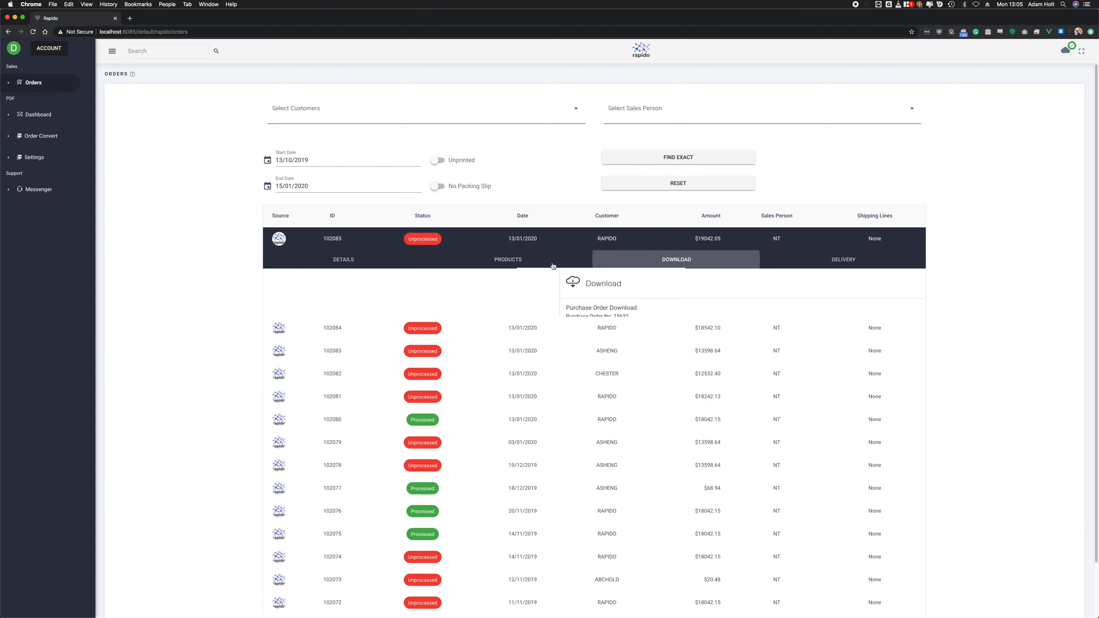
click(311, 261)
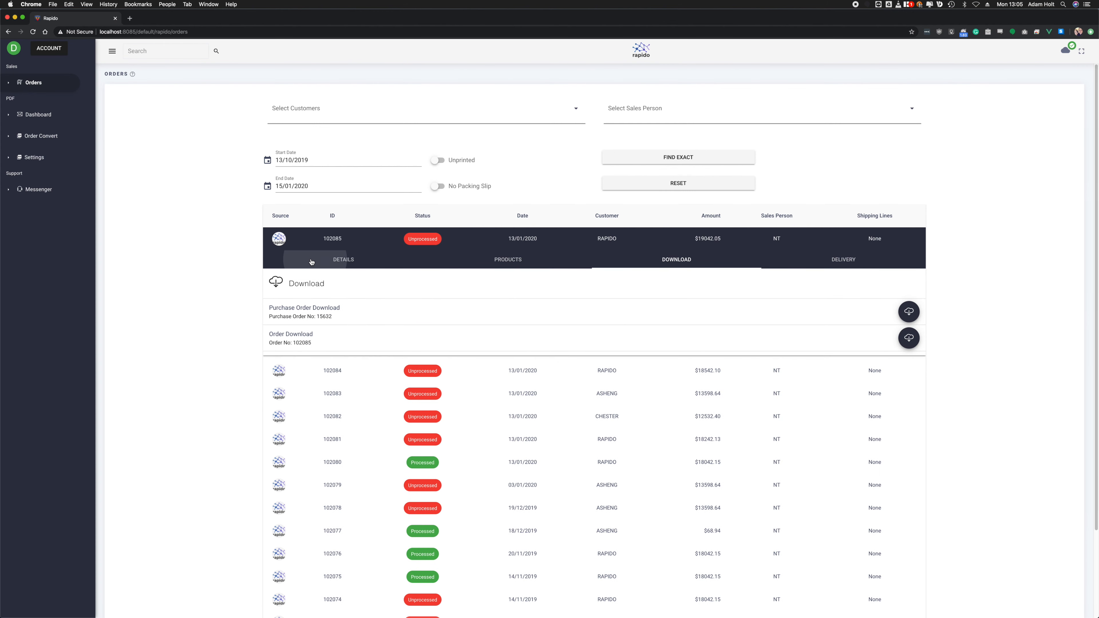
Open the PDF settings and arrange the browser window side by side with the emailed example purchase order PDF
click(38, 157)
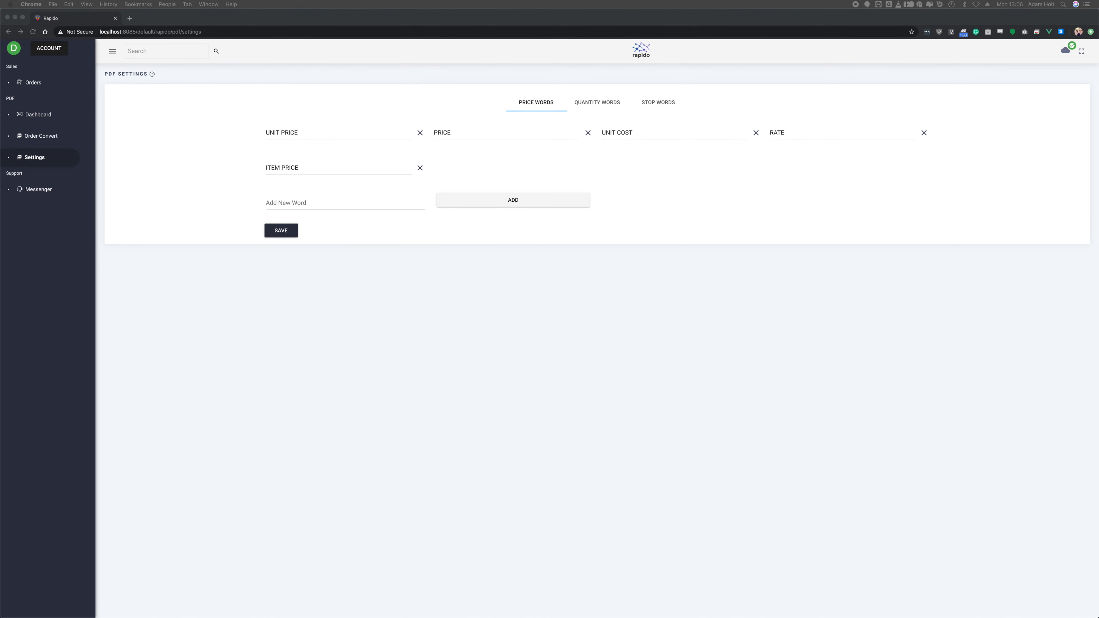
drag(787, 122, 861, 167)
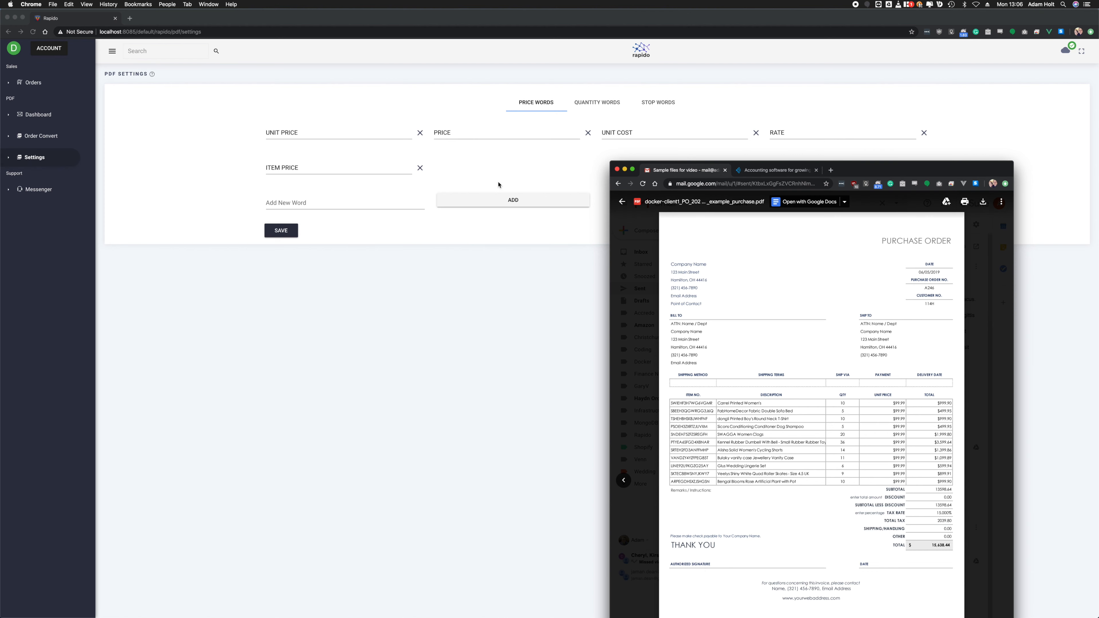
drag(874, 147, 1006, 63)
click(1076, 18)
drag(1096, 12, 747, 3)
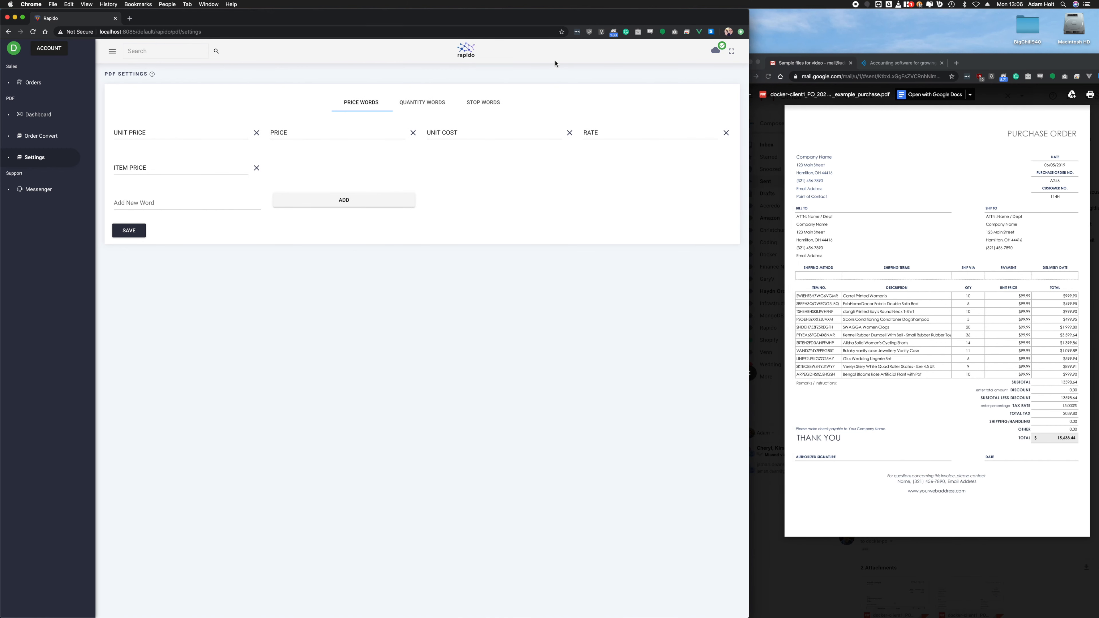
Examine the quantity words and stop words in the PDF settings, including the GST and FREIGHT entries
click(415, 105)
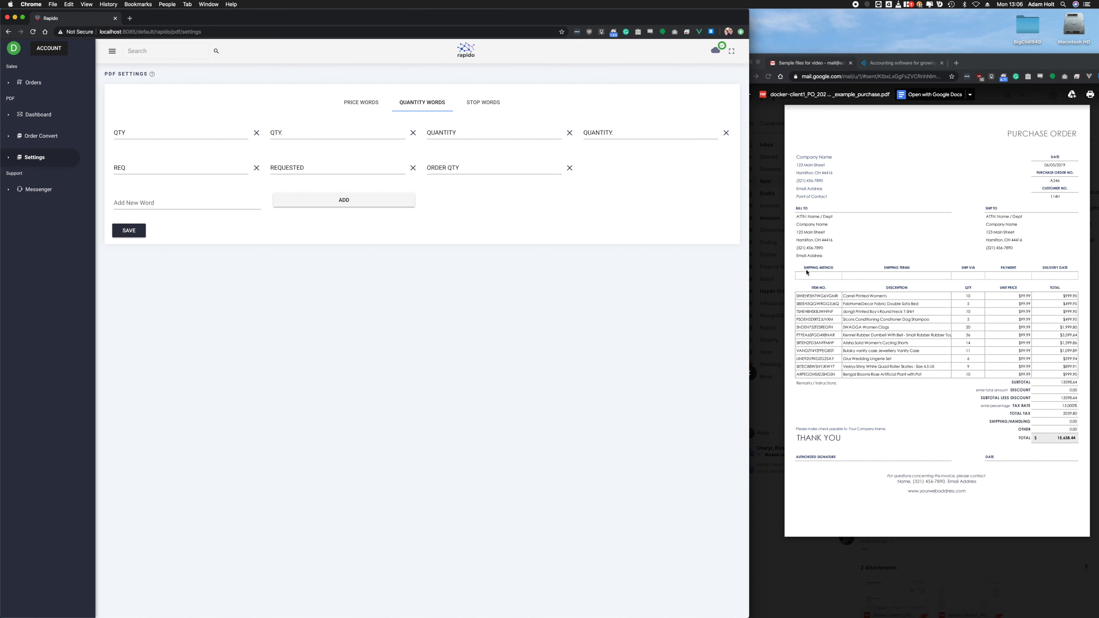
click(471, 100)
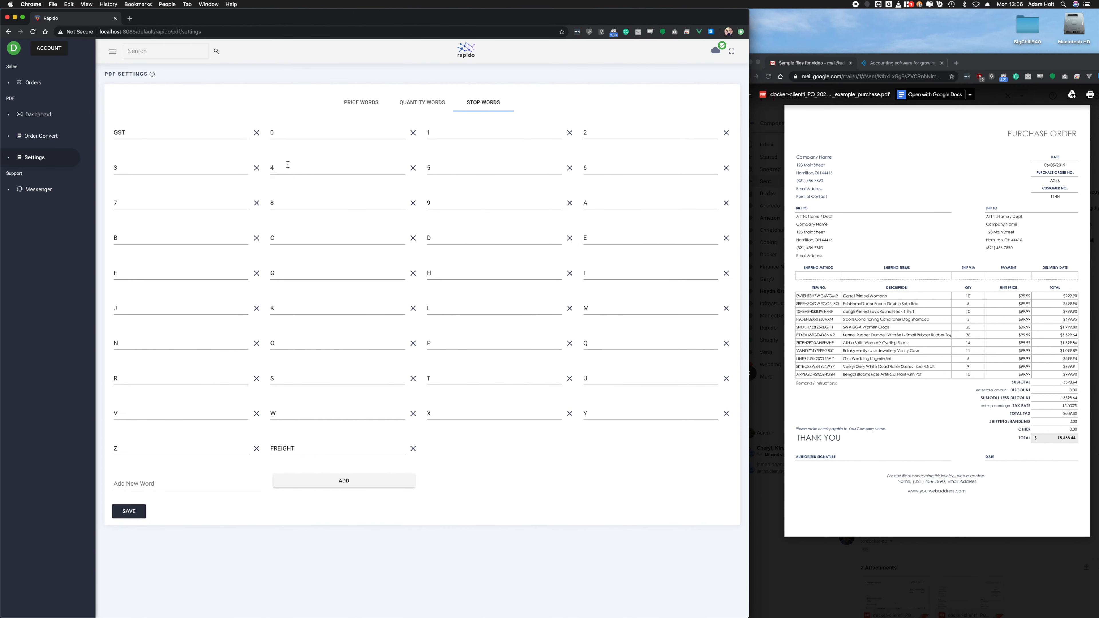
double_click(119, 133)
double_click(282, 449)
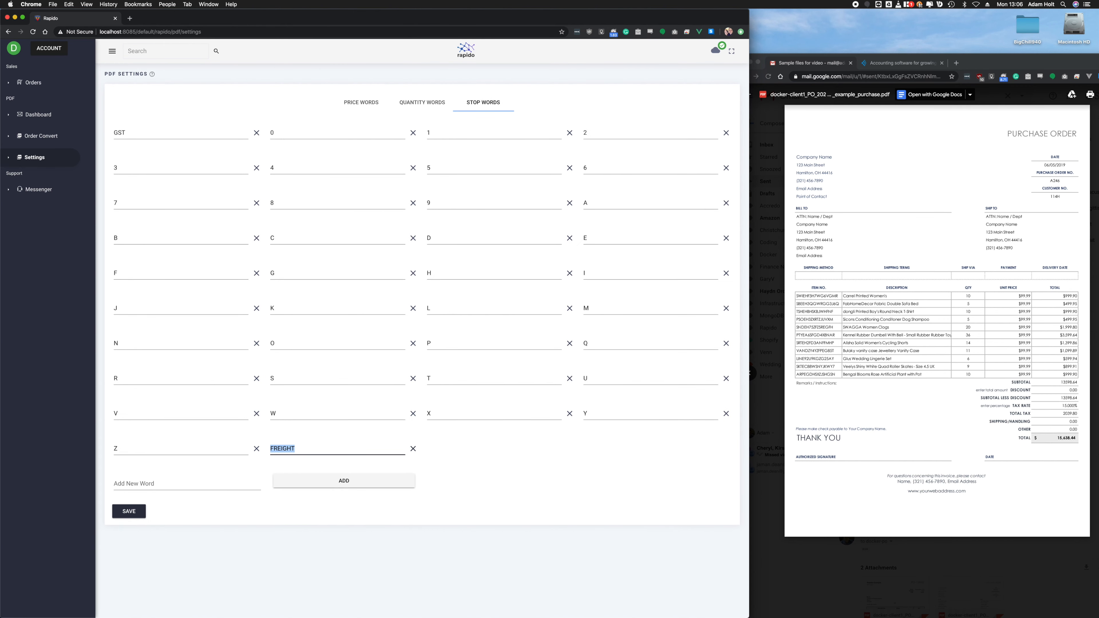
Review the extracted "Fwd: Sample files for video" purchase order from the dashboard in a widened browser window and close it
click(50, 117)
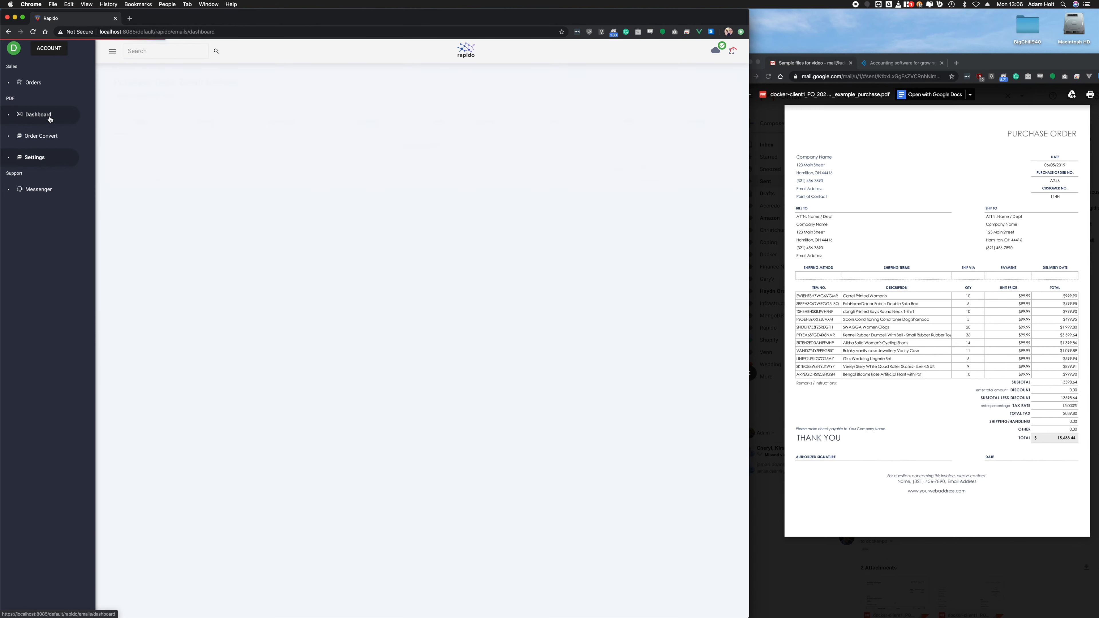
click(664, 149)
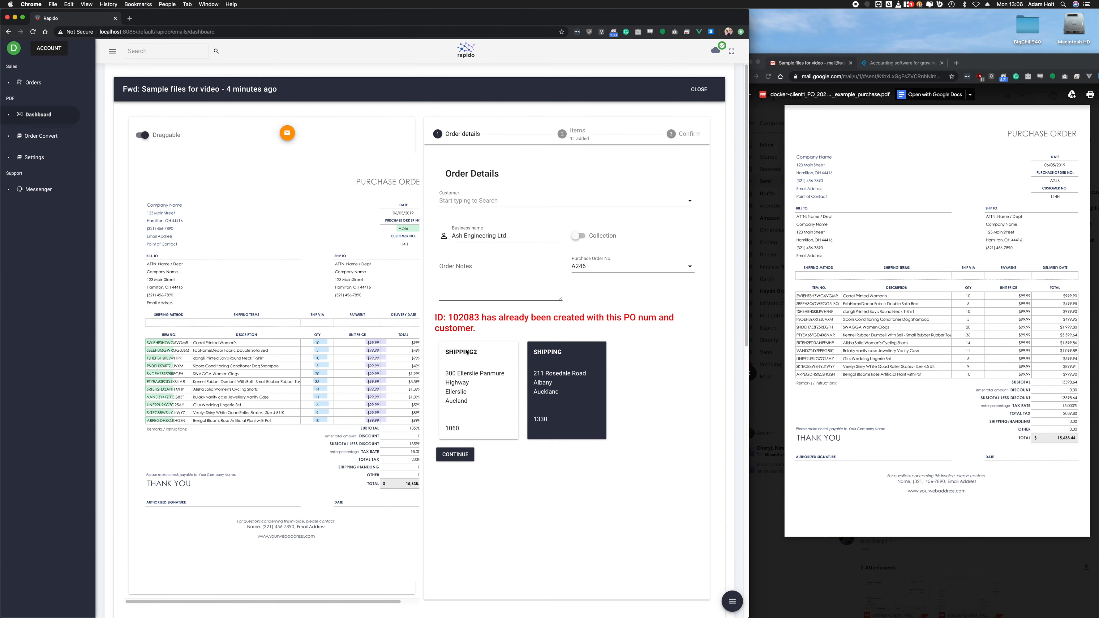
drag(747, 16, 1004, 5)
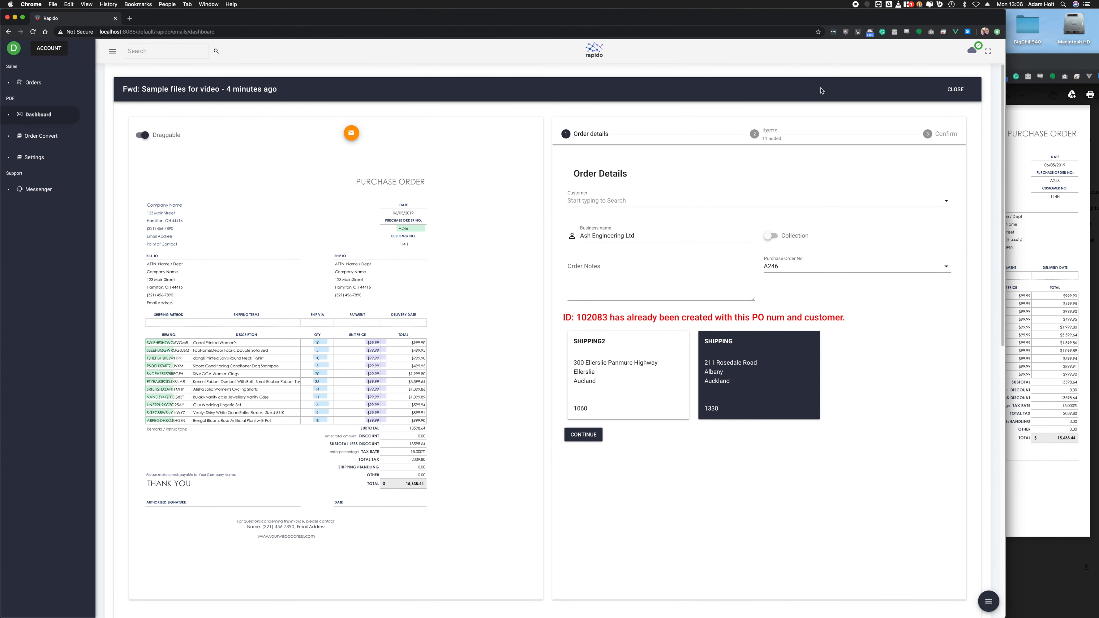
click(954, 90)
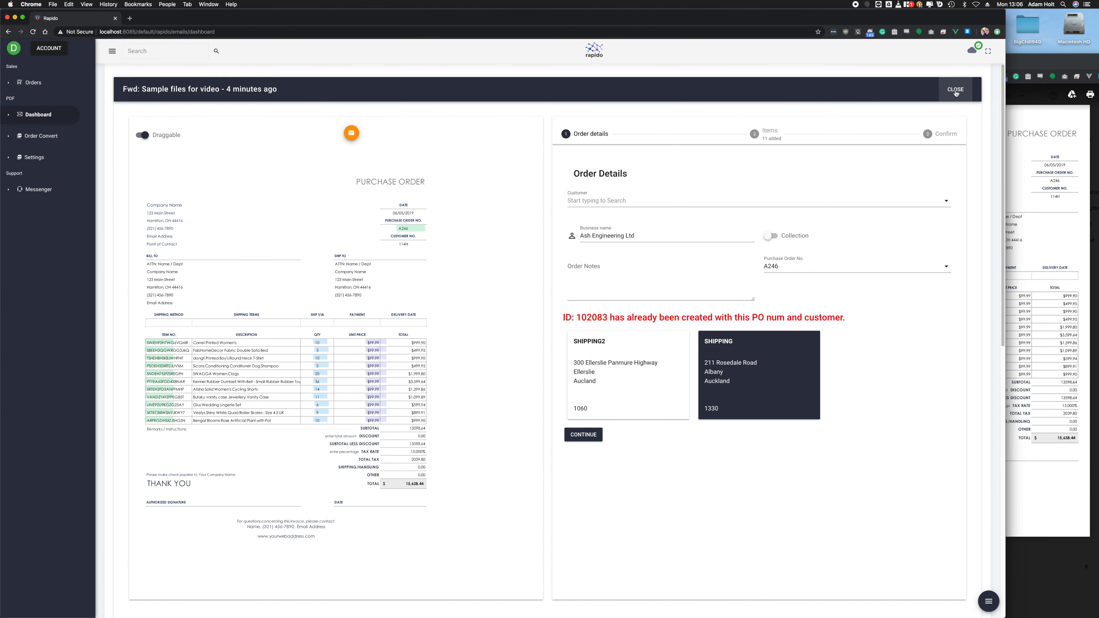